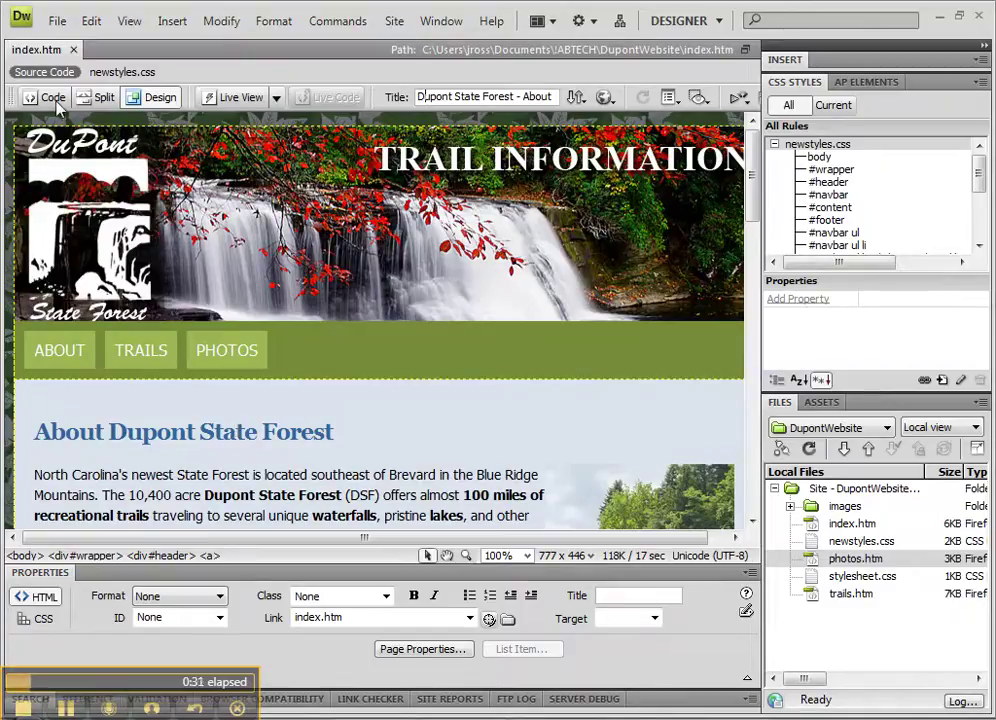
# Insert the anchor <a name="top" id="top"></a> on a new line directly after the opening body tag in index.htm's code
pyautogui.click(54, 99)
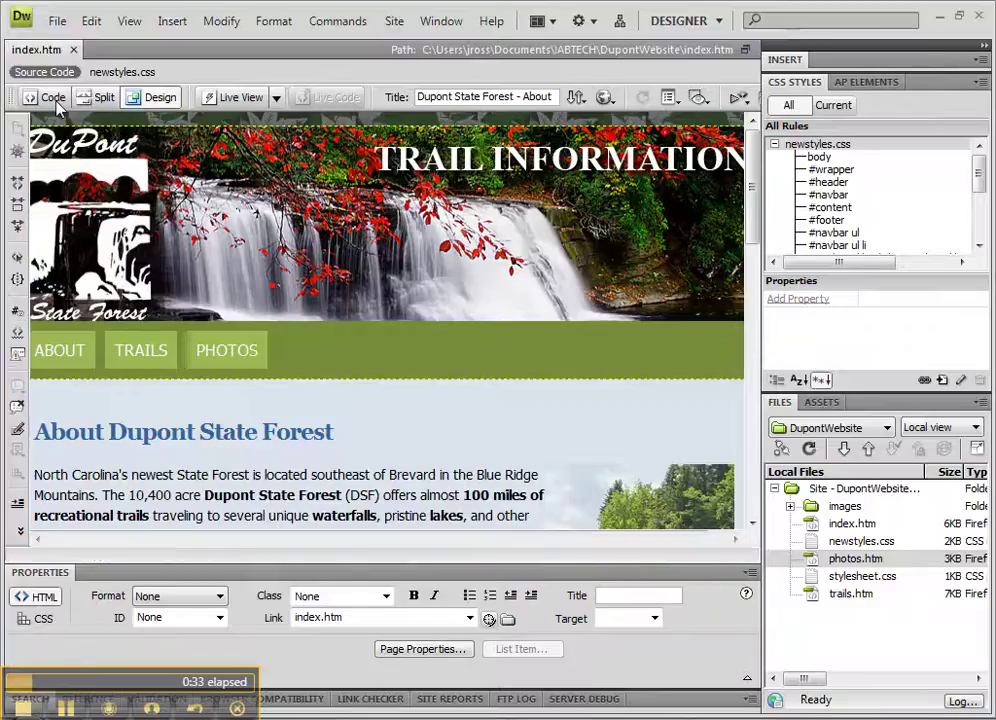
pyautogui.click(126, 291)
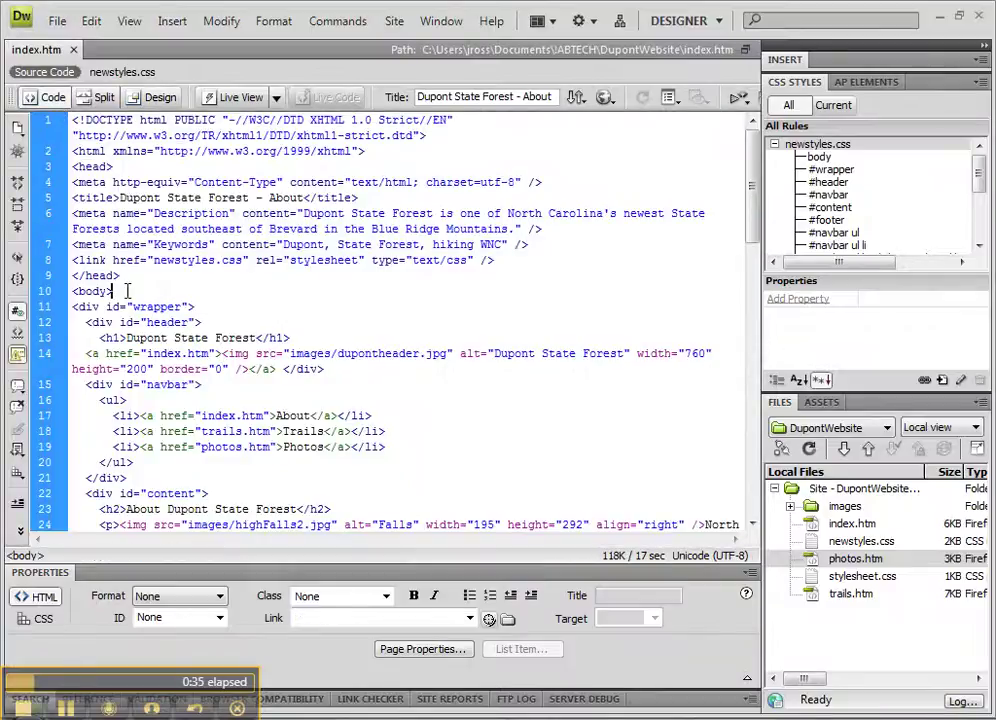
pyautogui.moveTo(75, 292); pyautogui.dragTo(130, 291)
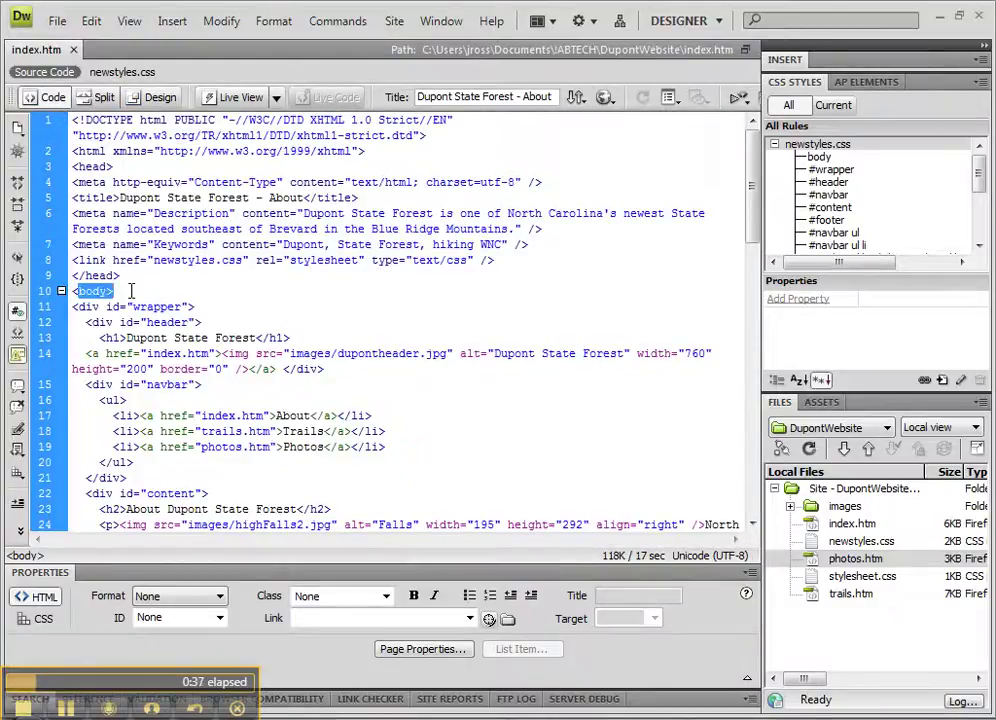
pyautogui.click(130, 291)
pyautogui.press('Return')
pyautogui.write('<a name="top" id="top"></a>')
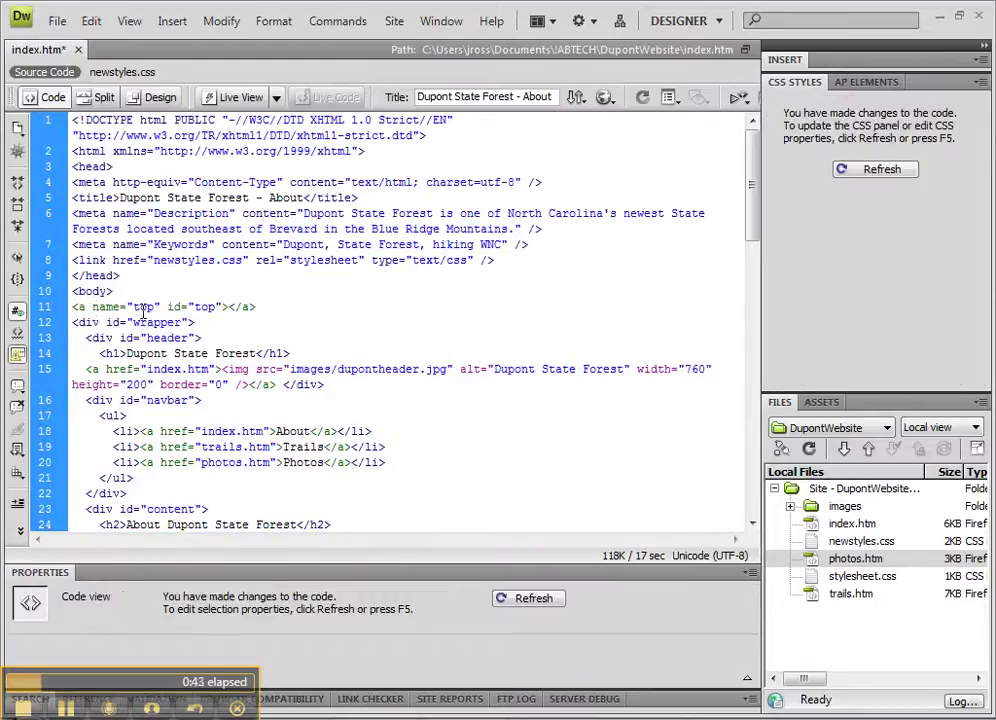
pyautogui.doubleClick(131, 306)
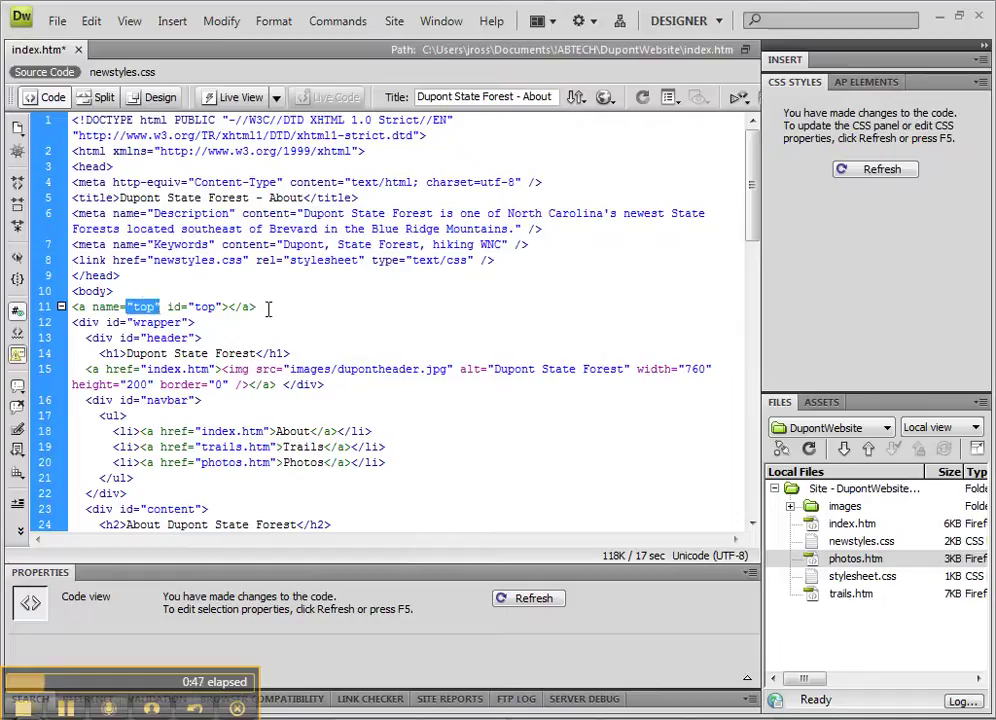
# Check the top anchor and the footer's GO TO TOP link in Design view, and save index.htm
pyautogui.click(158, 97)
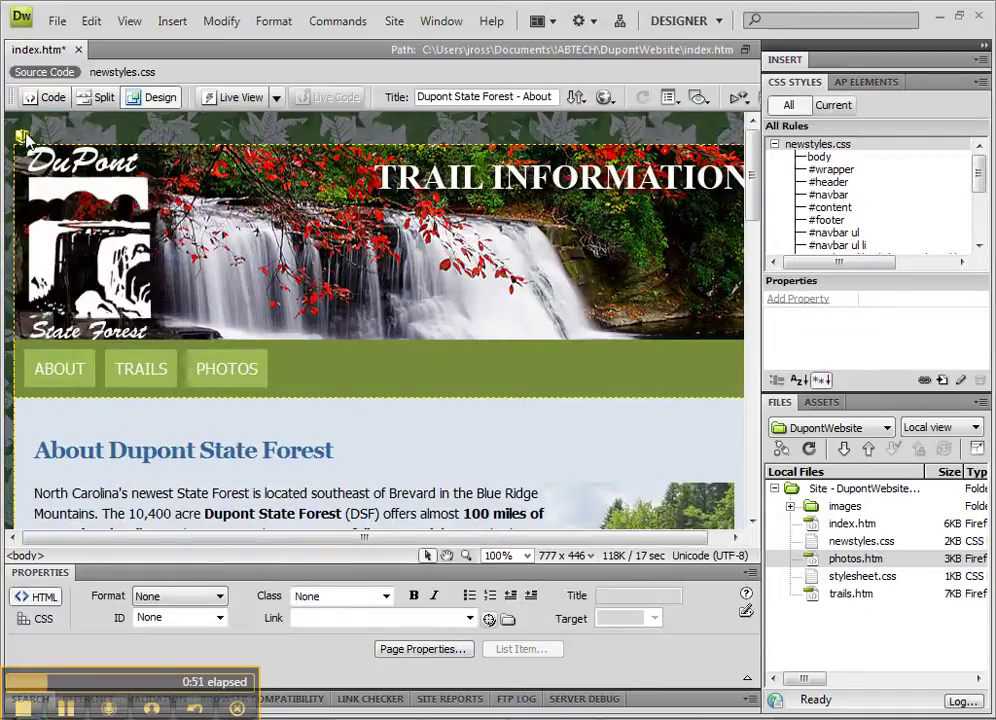
pyautogui.moveTo(754, 205); pyautogui.dragTo(745, 525)
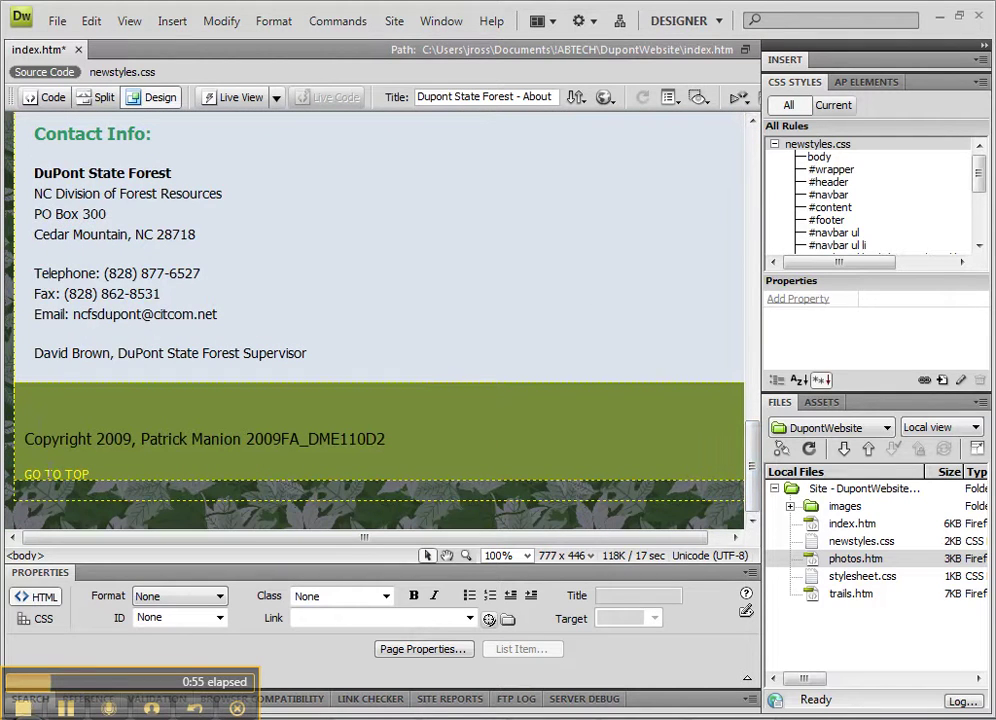
pyautogui.scroll(10, 752, 176)
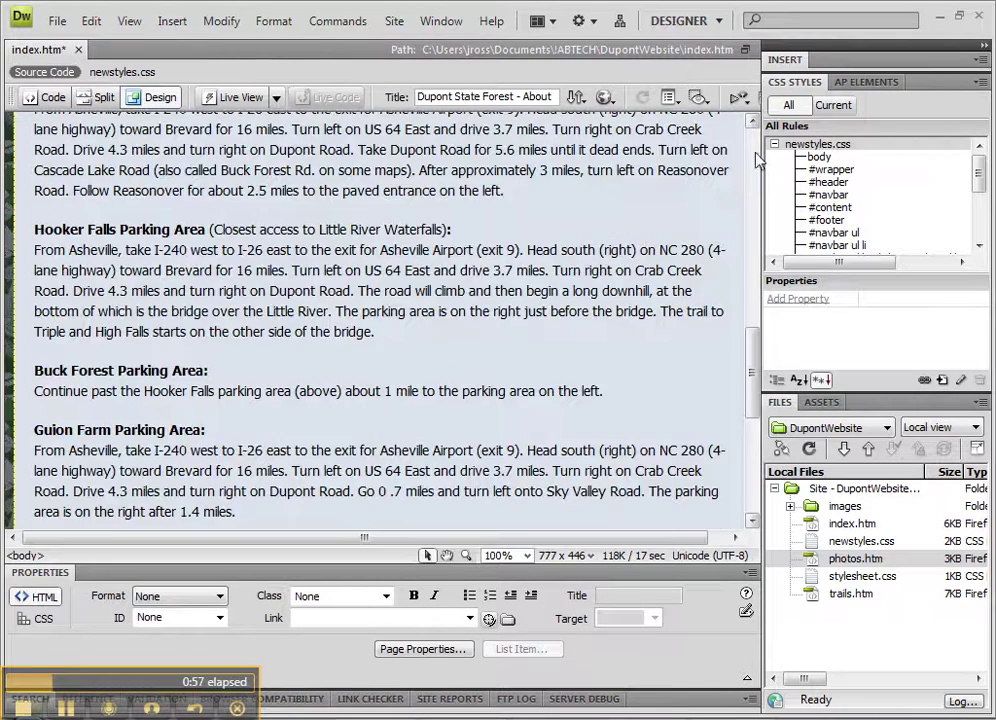
pyautogui.scroll(1, 755, 160)
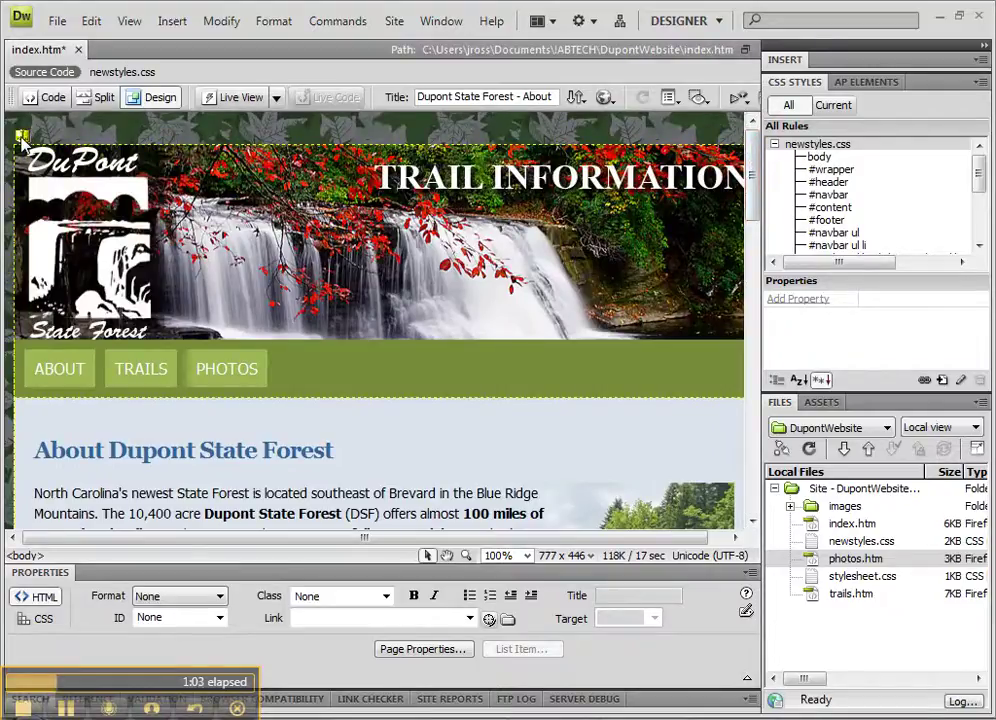
pyautogui.hotkey('ctrl', 's')
# Open photos.htm and copy its main content from the Photos of Dupont State Forest heading through the last waterfall photo
pyautogui.click(814, 563)
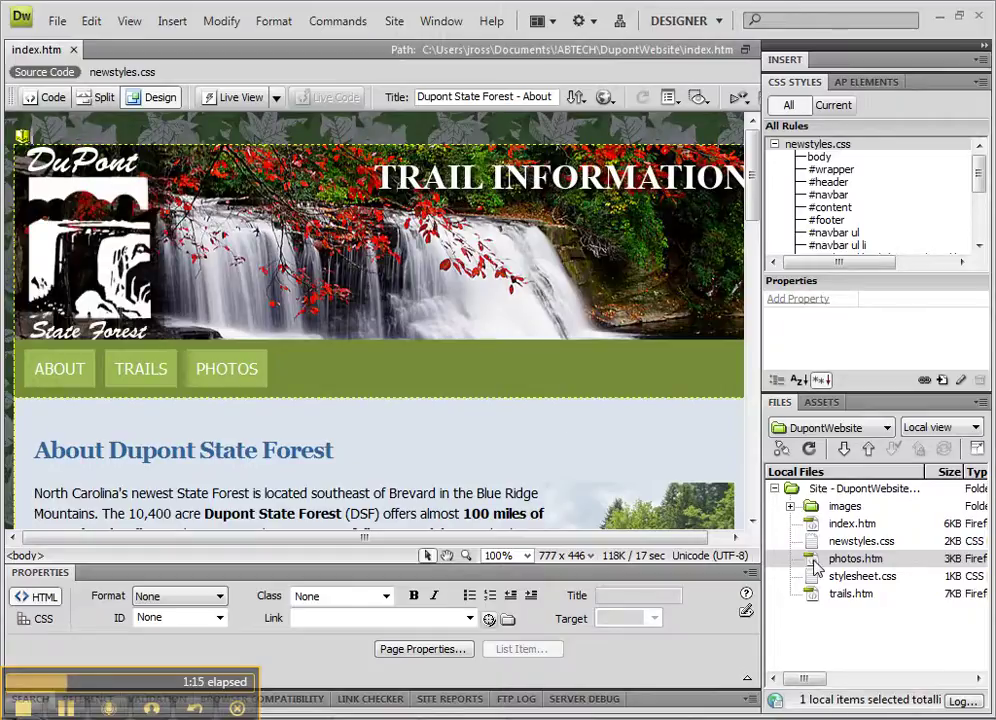
pyautogui.doubleClick(812, 561)
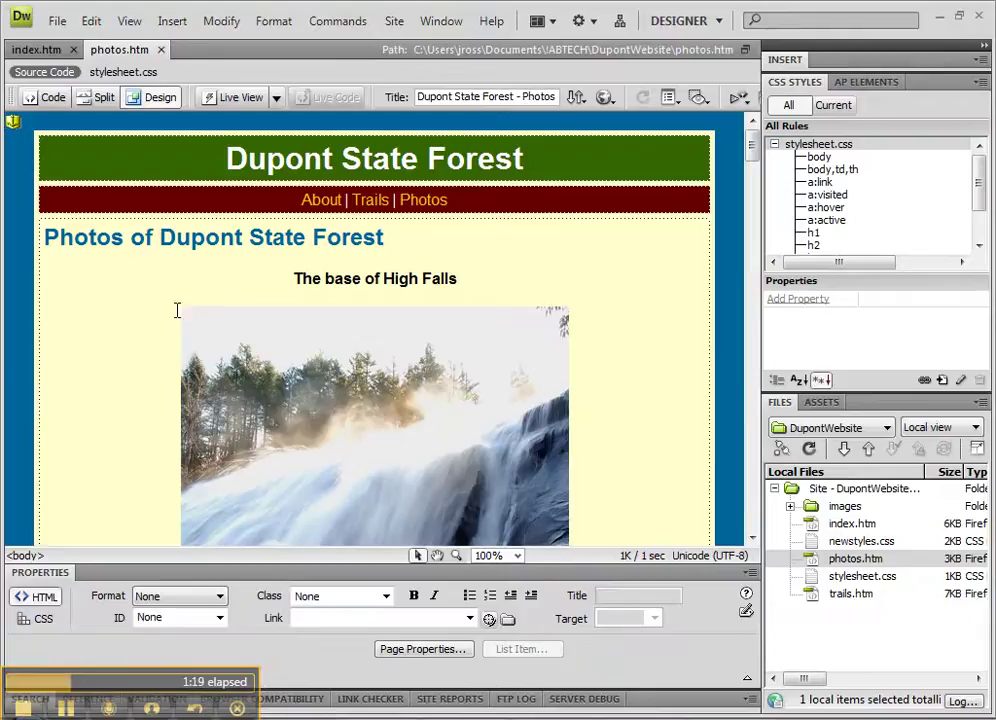
pyautogui.moveTo(49, 233); pyautogui.dragTo(445, 453)
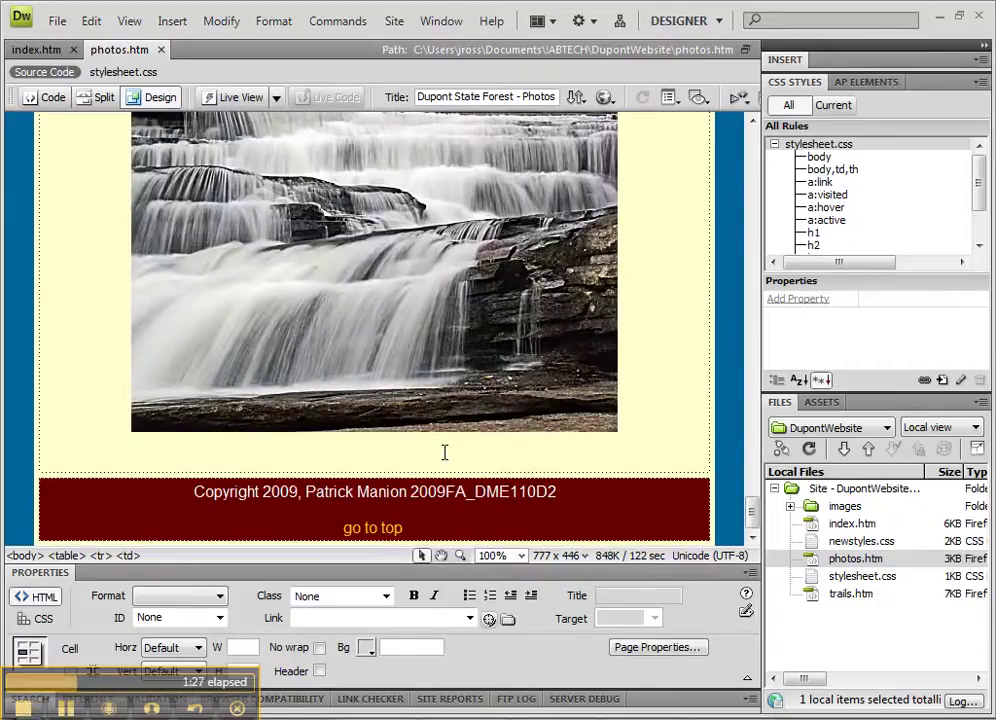
pyautogui.hotkey('ctrl', 'c')
# Delete all text in index.htm's content div, from the About Dupont State Forest heading to the last contact line, including the leftover heading
pyautogui.click(14, 46)
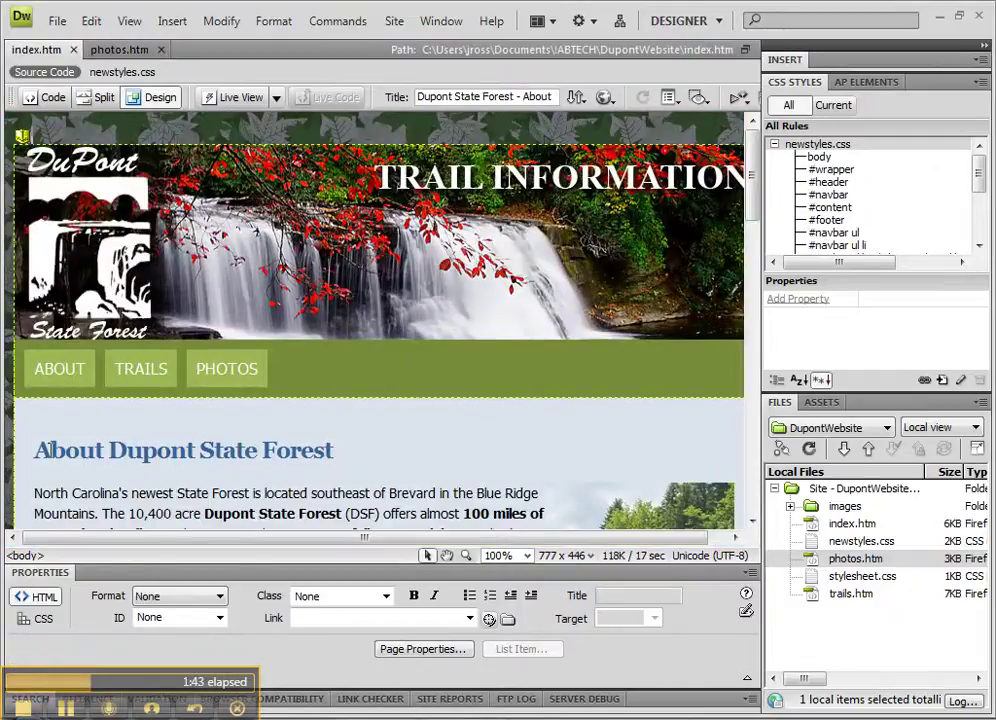
pyautogui.moveTo(36, 450); pyautogui.dragTo(408, 505)
pyautogui.scroll(-20, 408, 480)
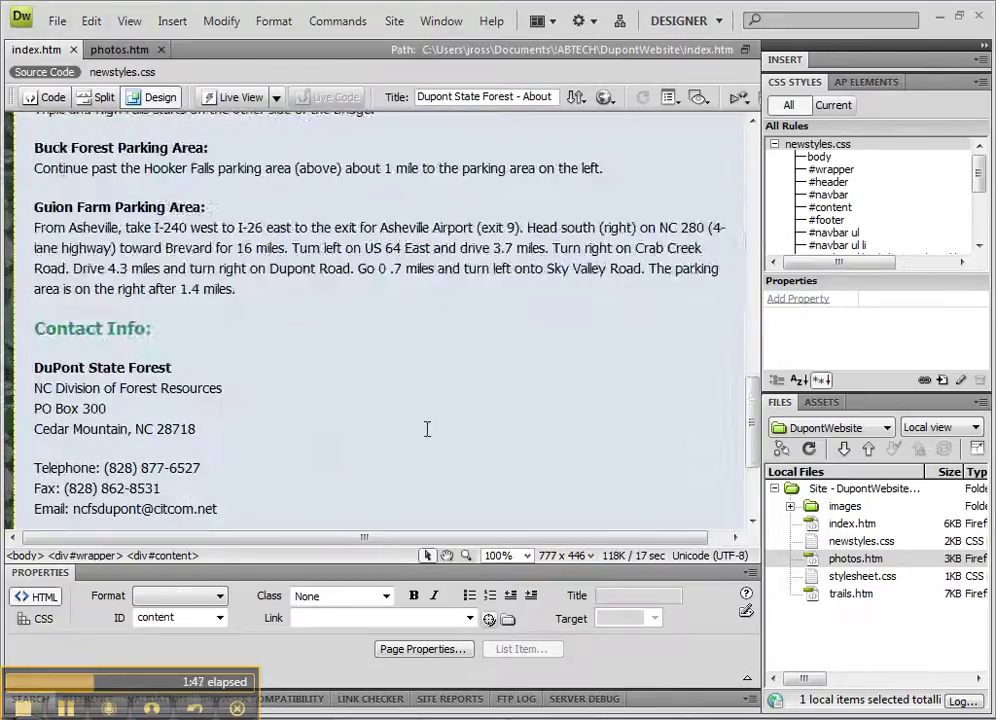
pyautogui.keyDown('shift'); pyautogui.click(324, 357); pyautogui.keyUp('shift')
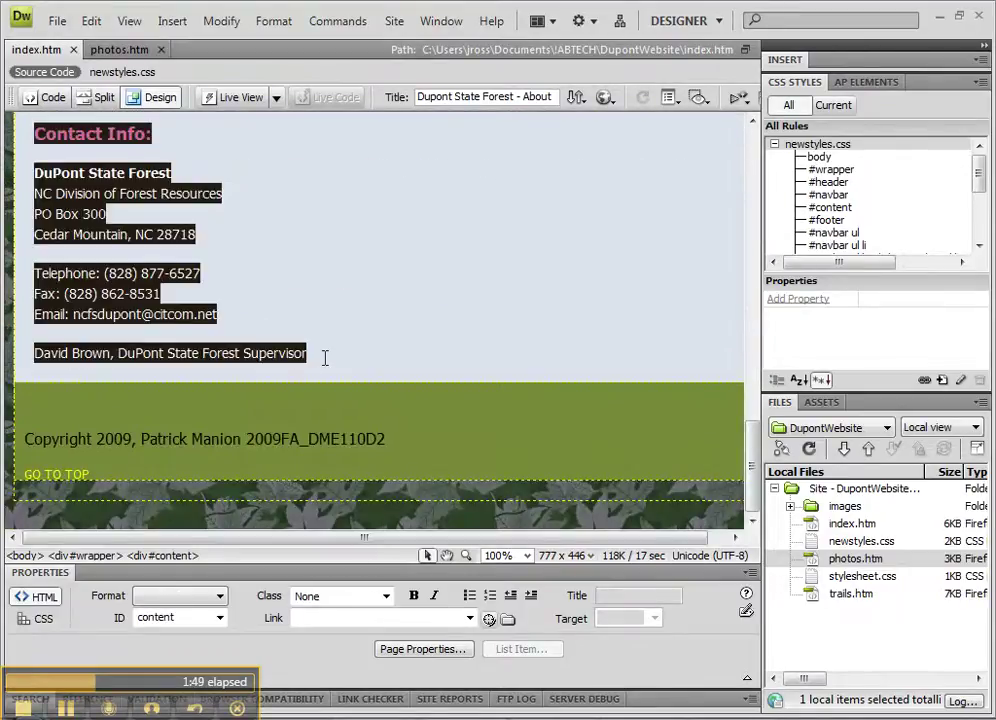
pyautogui.press('Delete')
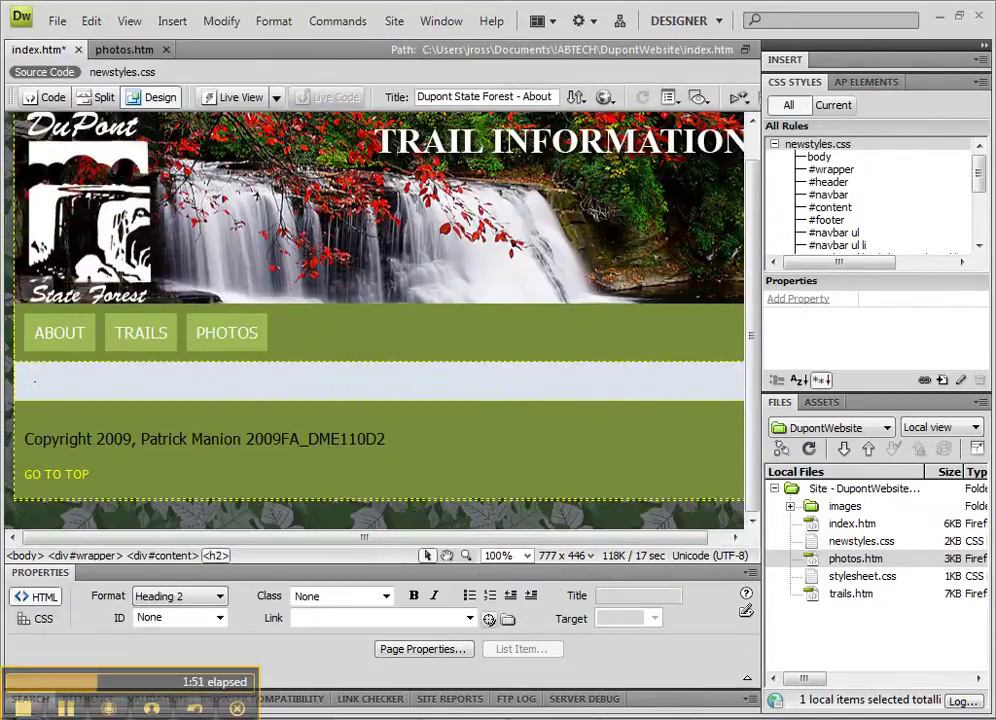
pyautogui.press('Delete')
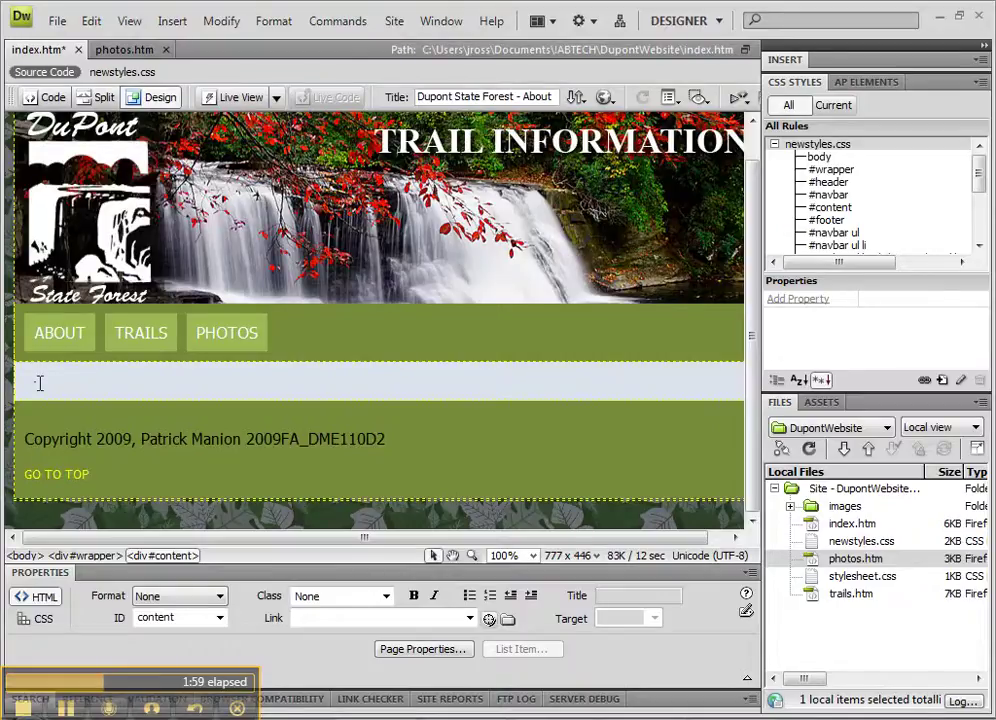
# Paste the copied photos content into the empty content div and review it up to the page header
pyautogui.hotkey('ctrl', 'v')
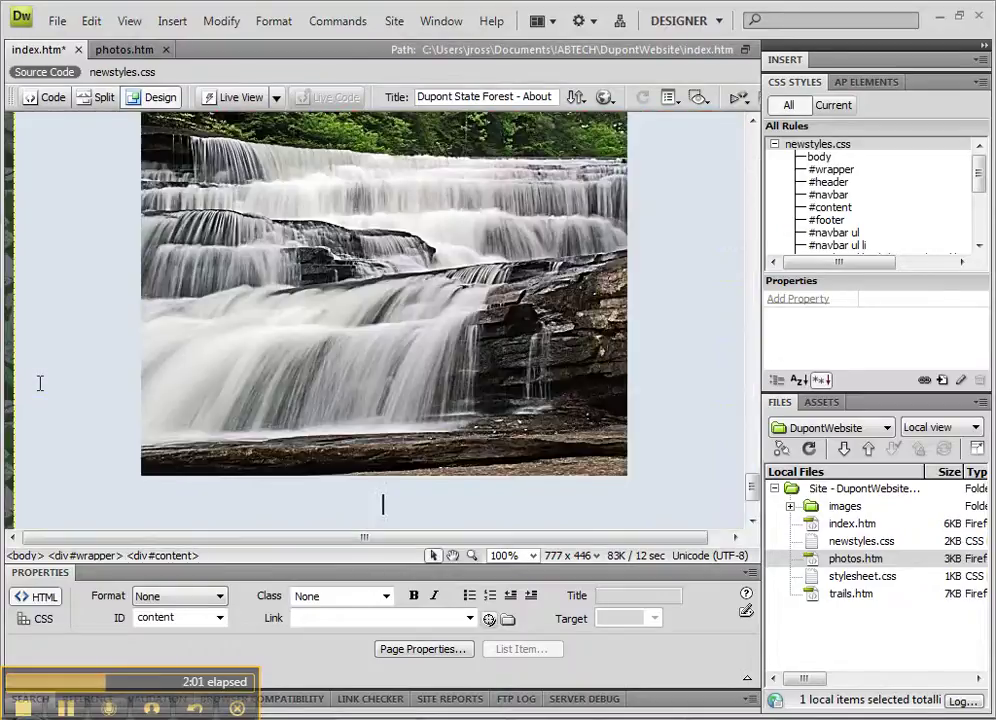
pyautogui.scroll(10, 109, 373)
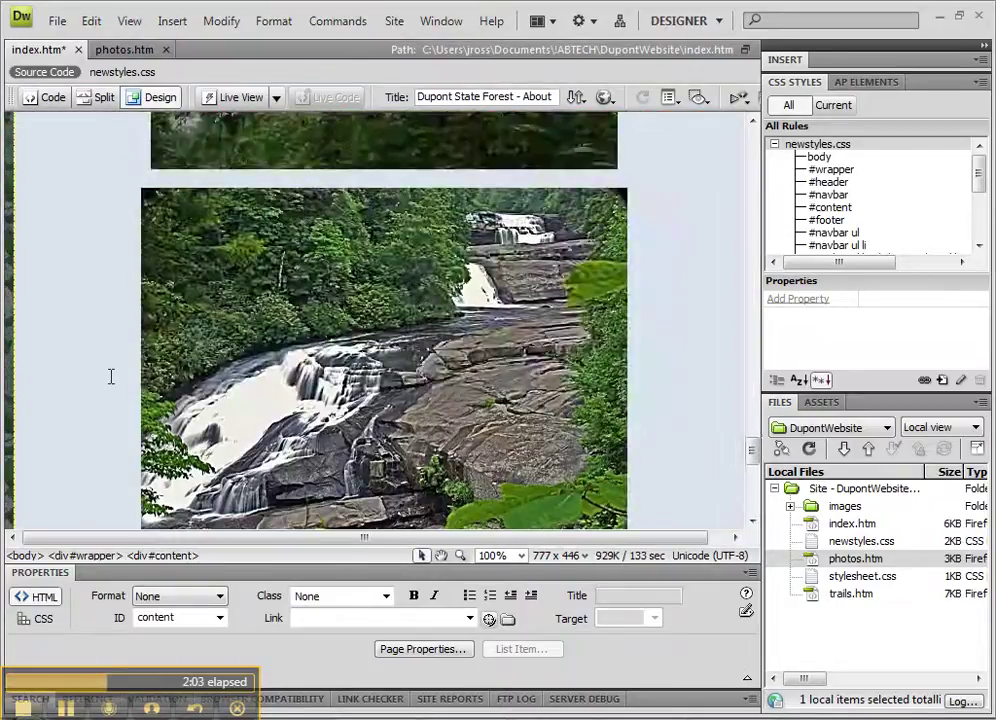
pyautogui.scroll(10, 110, 341)
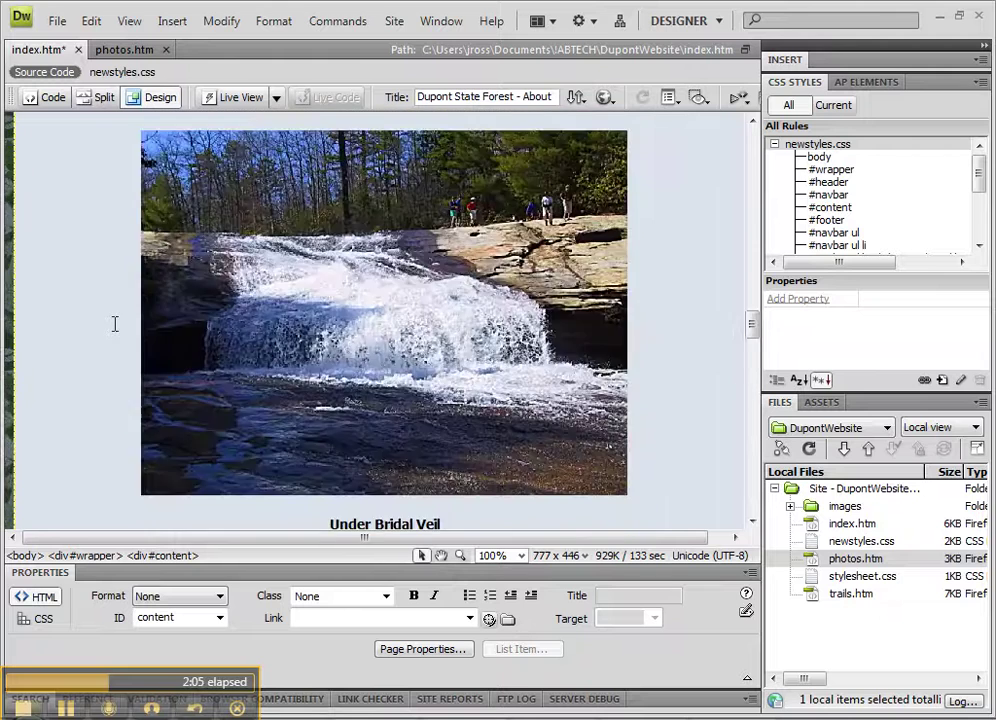
pyautogui.scroll(10, 135, 283)
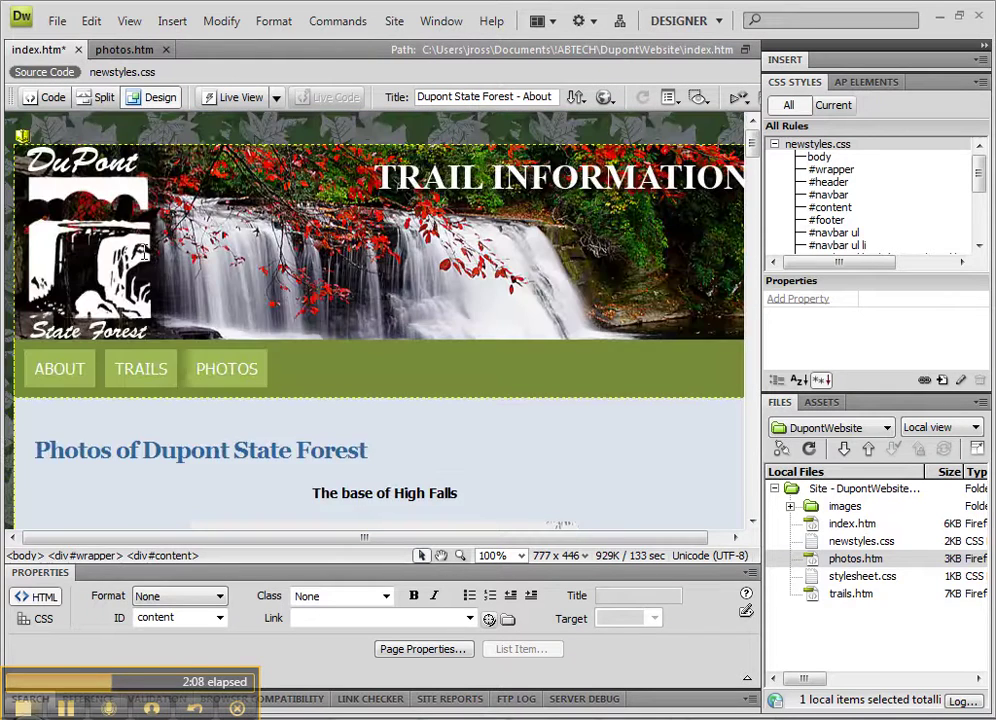
# Close the old photos.htm and save the edited page as photos.htm in the DupontWebsite folder, overwriting the existing file
pyautogui.click(135, 50)
pyautogui.click(167, 50)
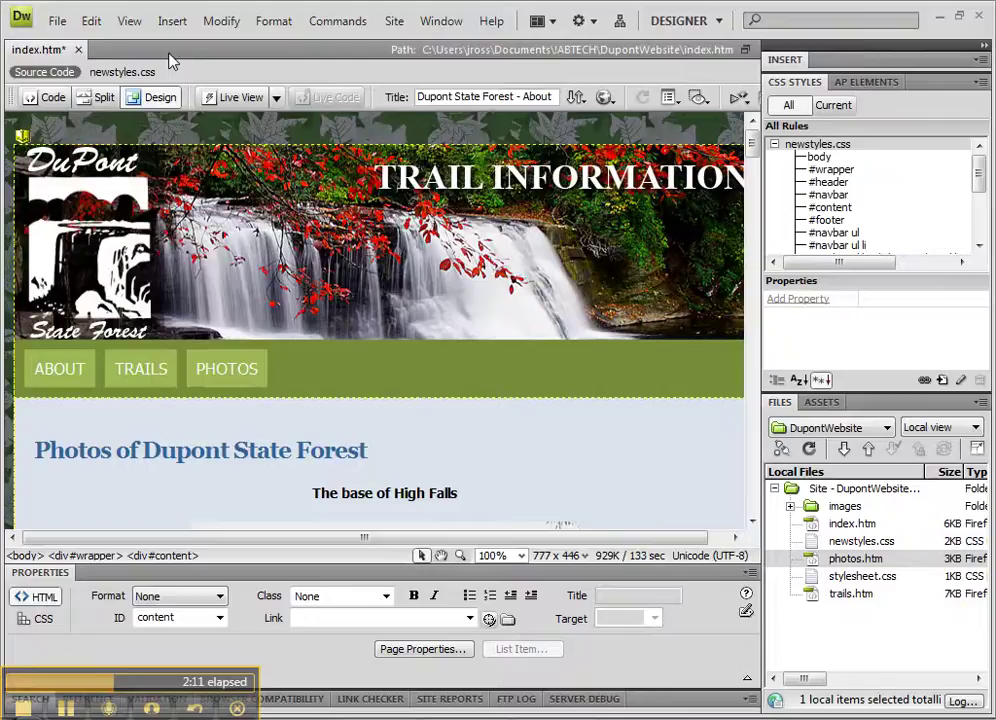
pyautogui.click(58, 23)
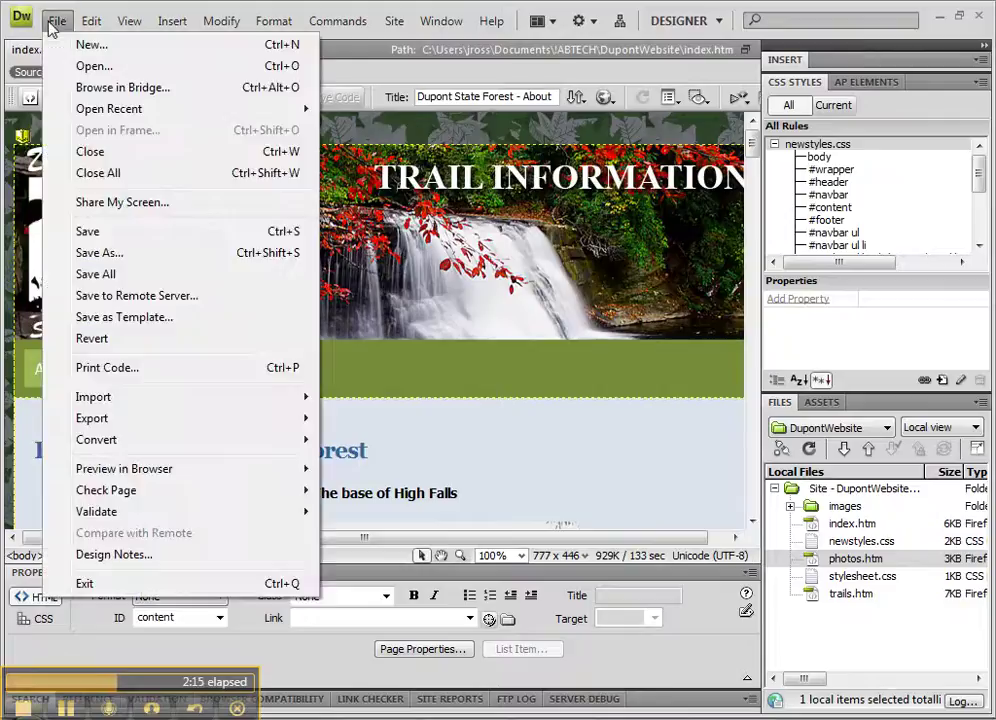
pyautogui.click(98, 253)
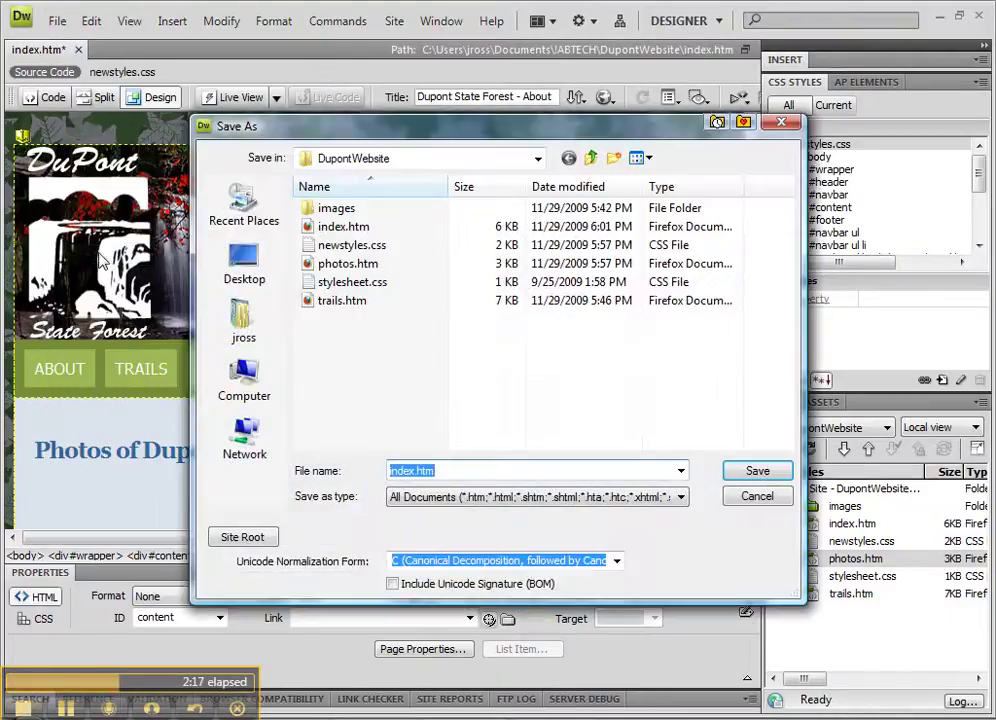
pyautogui.click(360, 265)
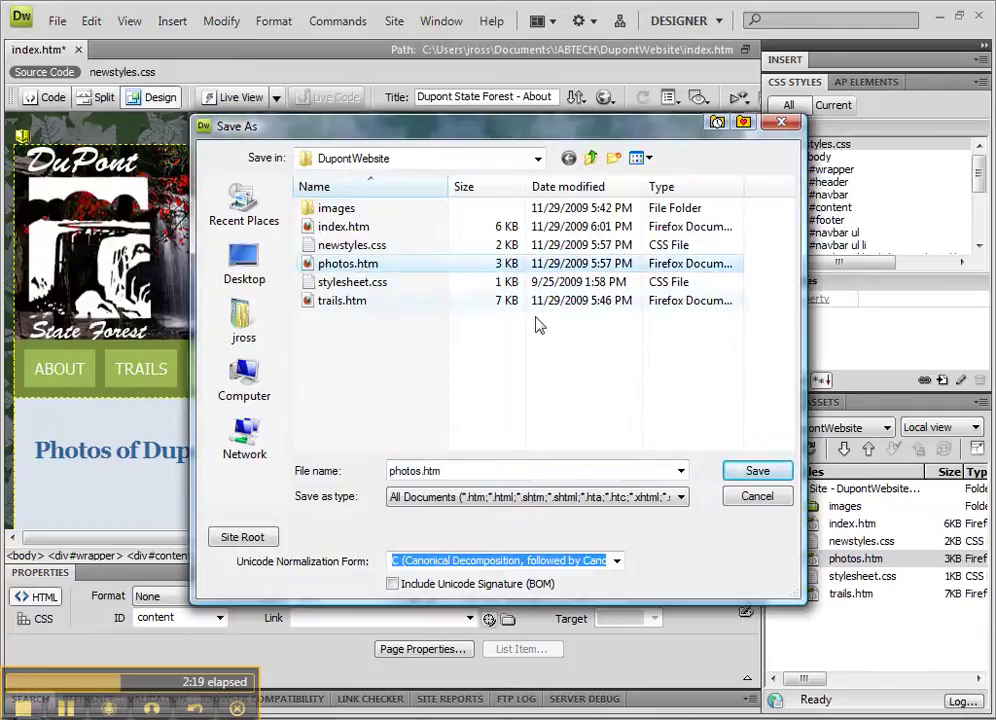
pyautogui.click(742, 476)
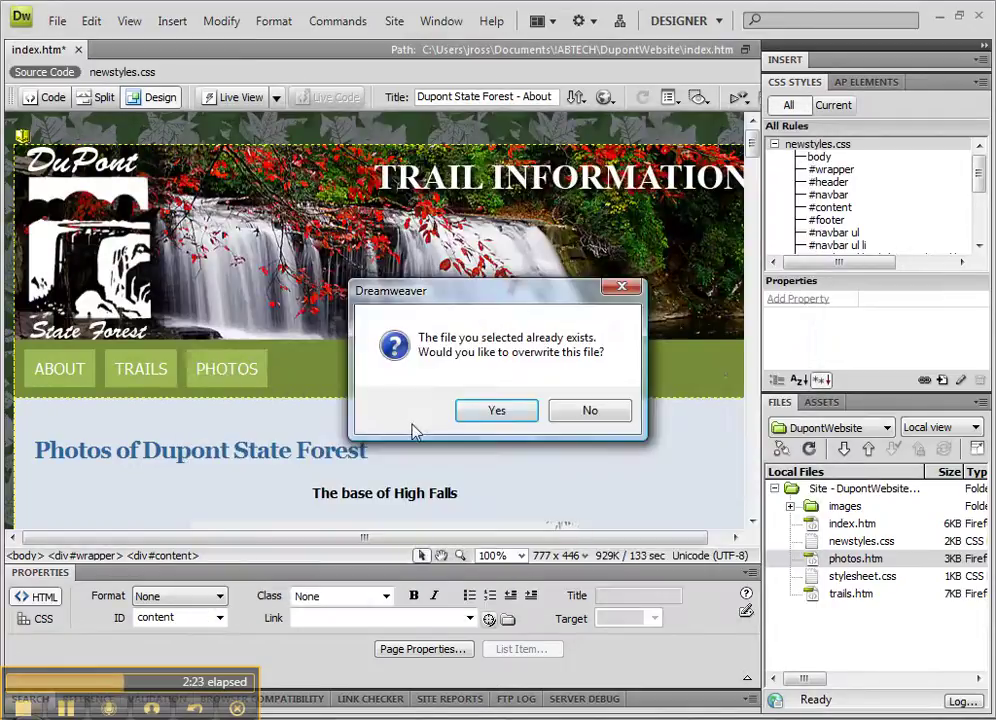
pyautogui.click(490, 414)
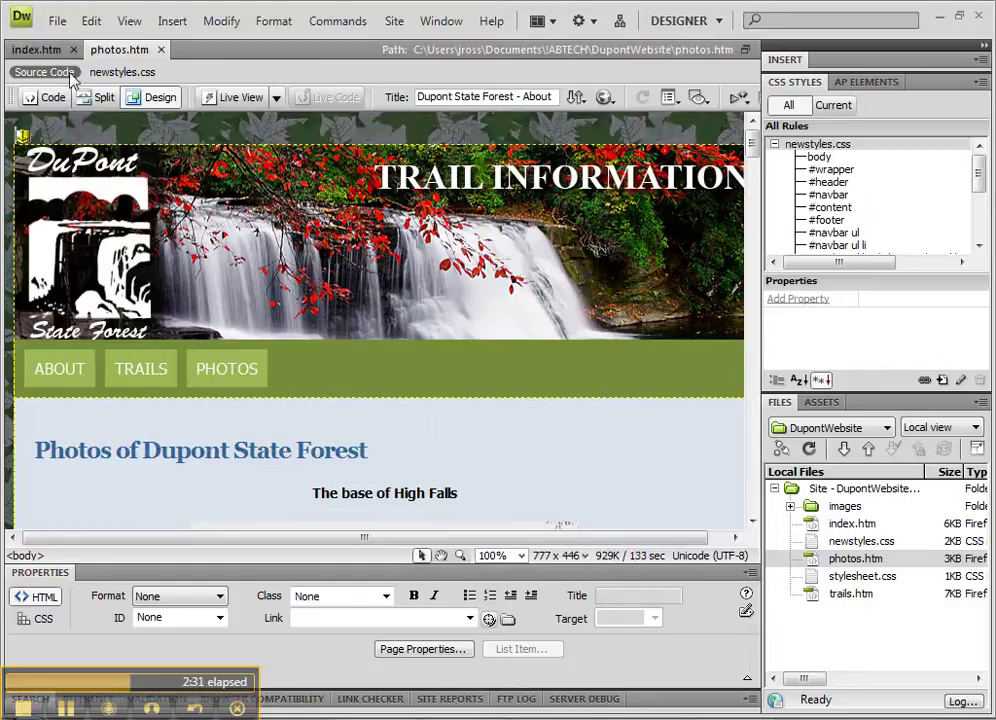
# Open trails.htm and compare its page top with those of index.htm and photos.htm
pyautogui.click(45, 52)
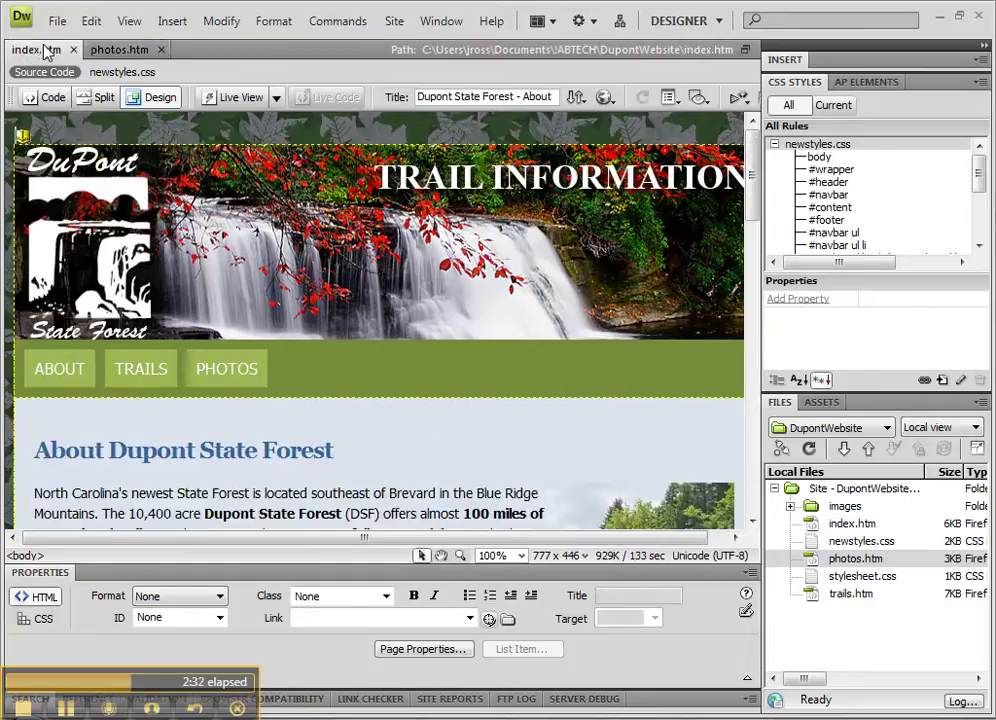
pyautogui.click(130, 52)
pyautogui.doubleClick(812, 594)
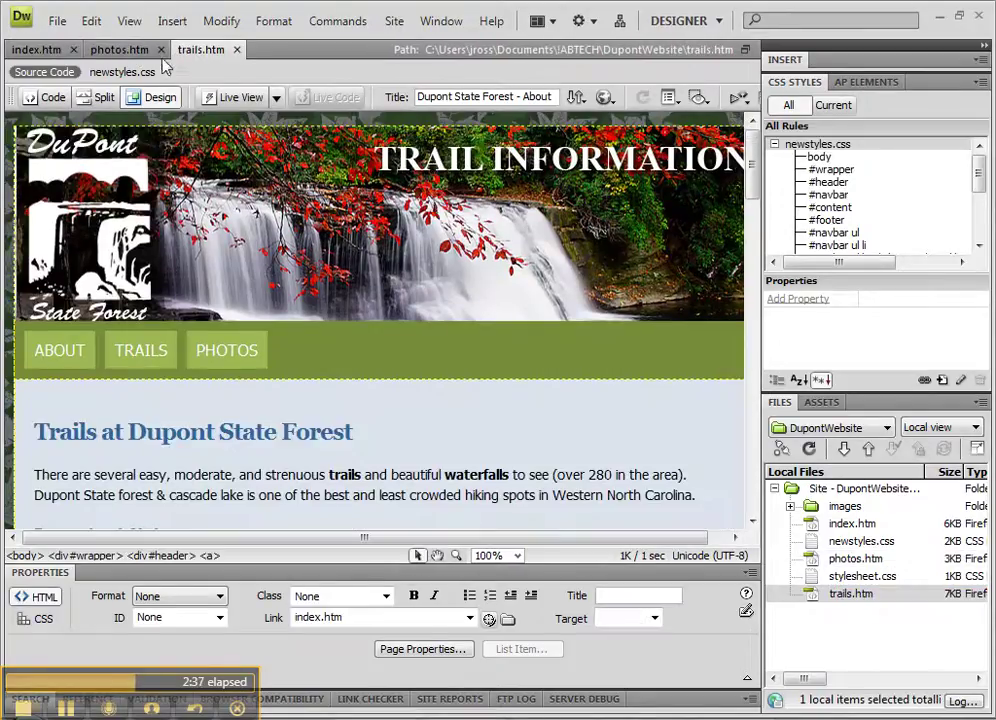
pyautogui.click(115, 48)
pyautogui.click(200, 50)
pyautogui.click(108, 47)
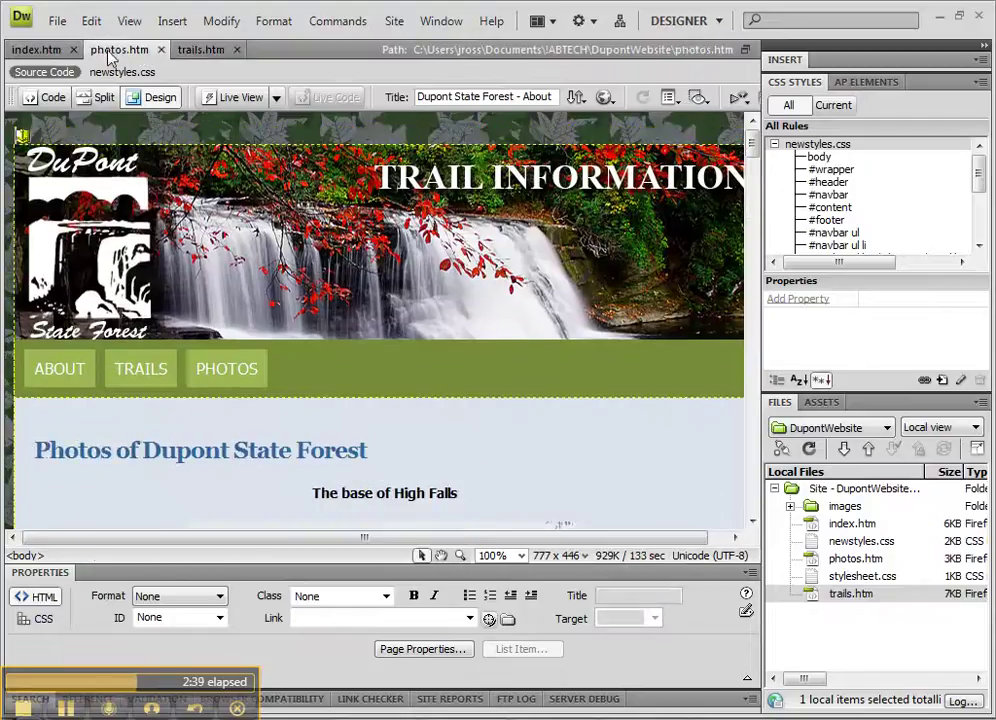
pyautogui.click(40, 49)
pyautogui.click(115, 49)
# Copy the named anchor top from photos.htm and paste it at the start of the body in trails.htm, before the wrapper div
pyautogui.click(22, 135)
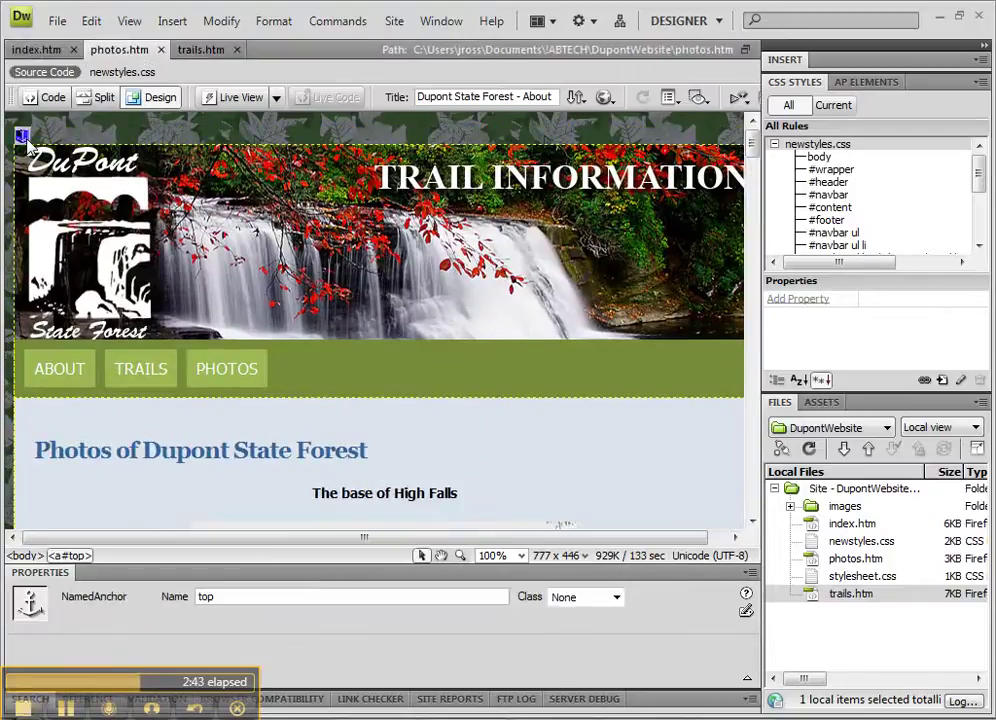
pyautogui.click(201, 50)
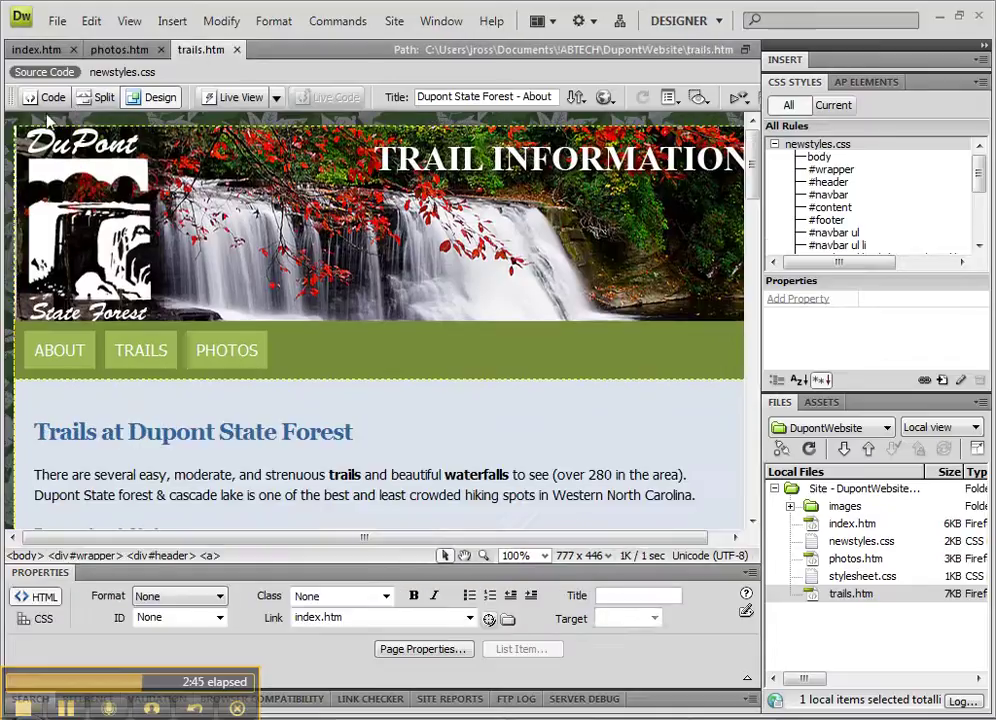
pyautogui.click(107, 563)
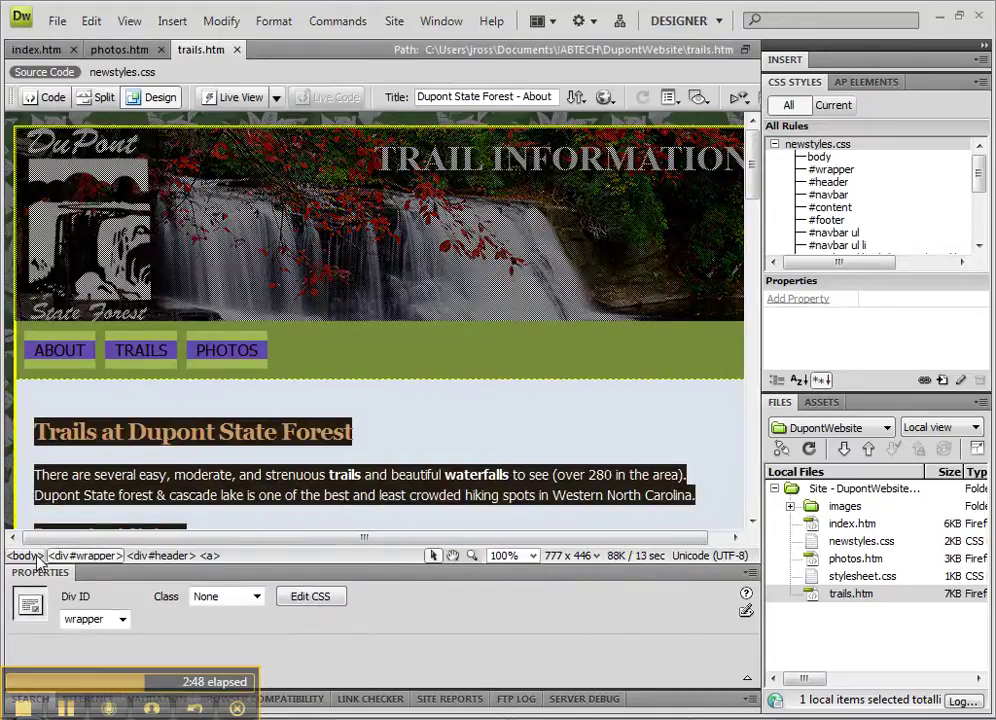
pyautogui.click(80, 118)
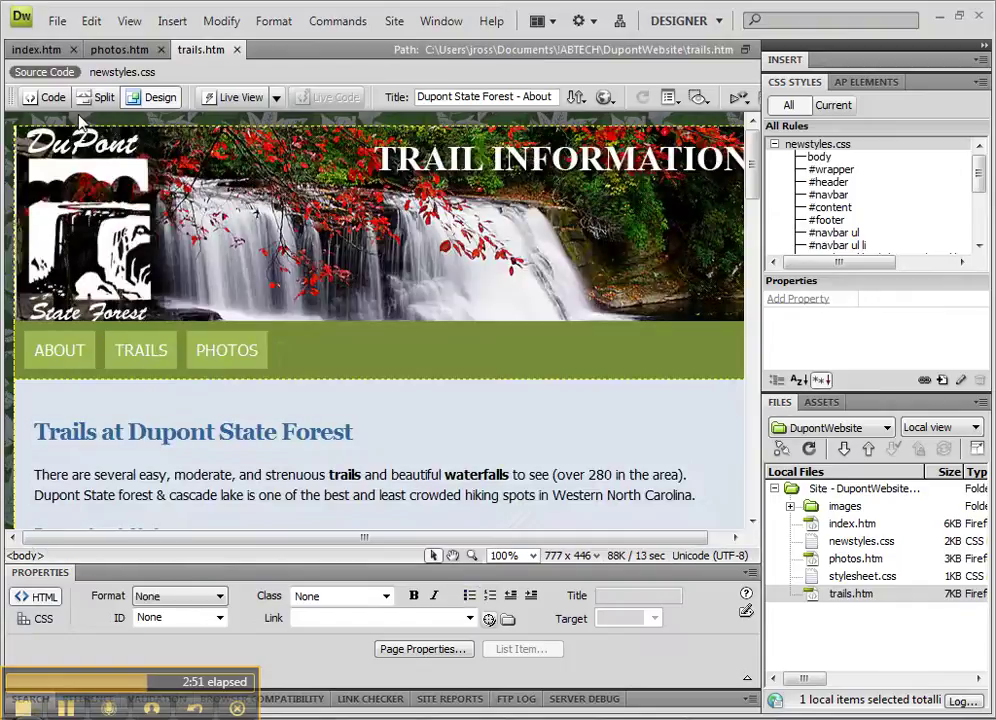
pyautogui.hotkey('ctrl', 'v')
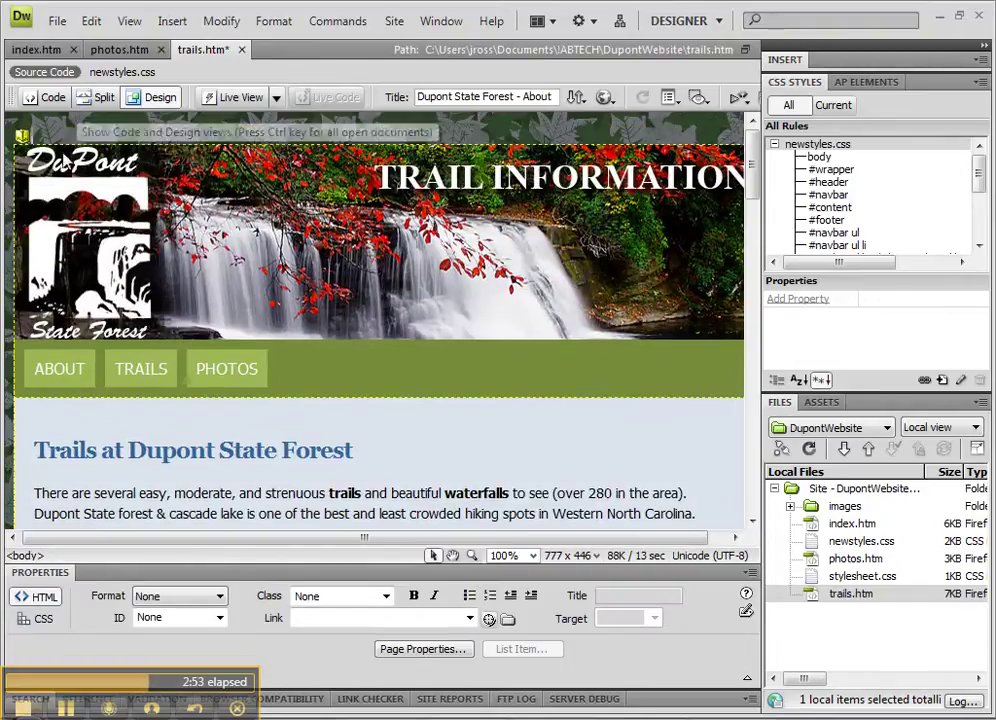
# Check the top anchor in trails.htm and compare it with those in photos.htm and index.htm
pyautogui.click(21, 134)
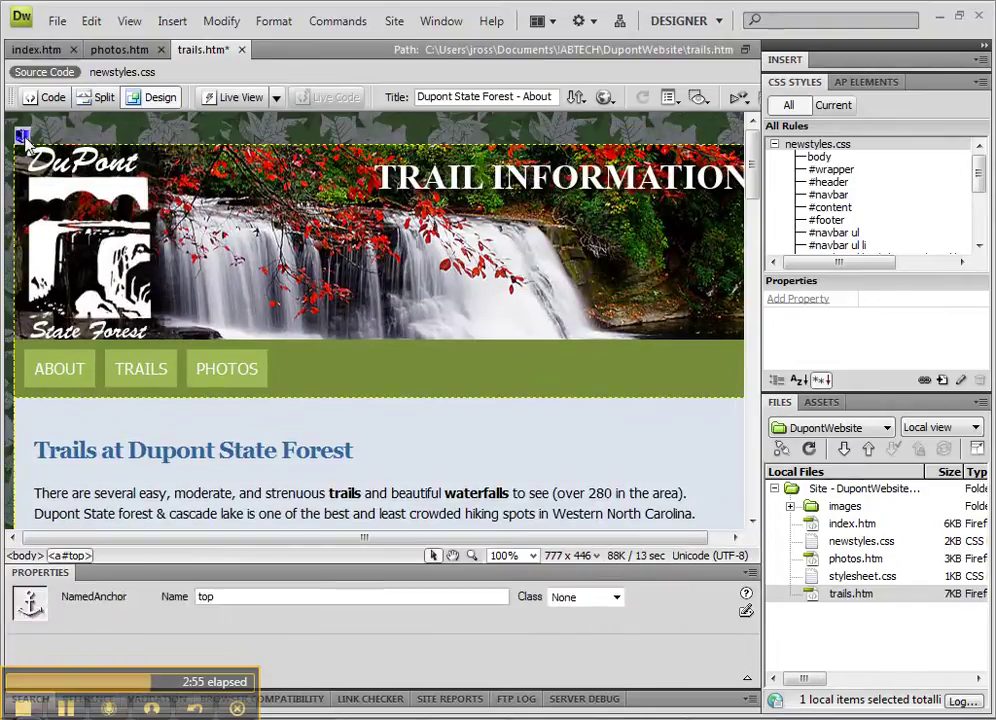
pyautogui.click(119, 49)
pyautogui.click(36, 49)
pyautogui.click(119, 49)
pyautogui.click(227, 52)
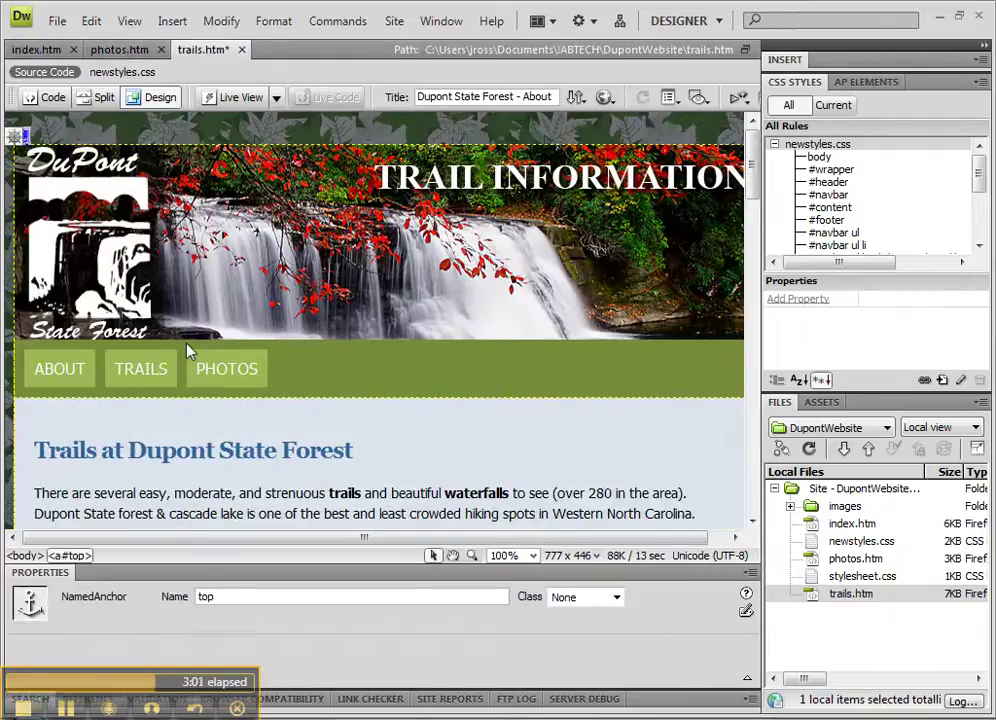
# Check the header and navigation bar of trails.htm in Live View and of photos.htm in the Firefox preview
pyautogui.click(240, 104)
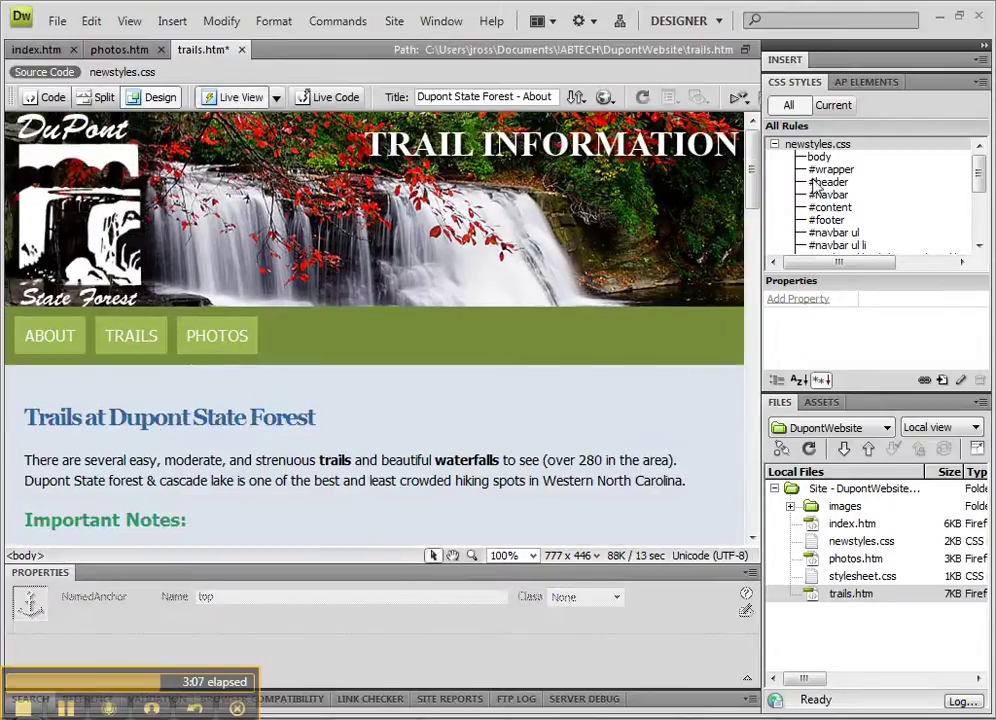
pyautogui.click(845, 182)
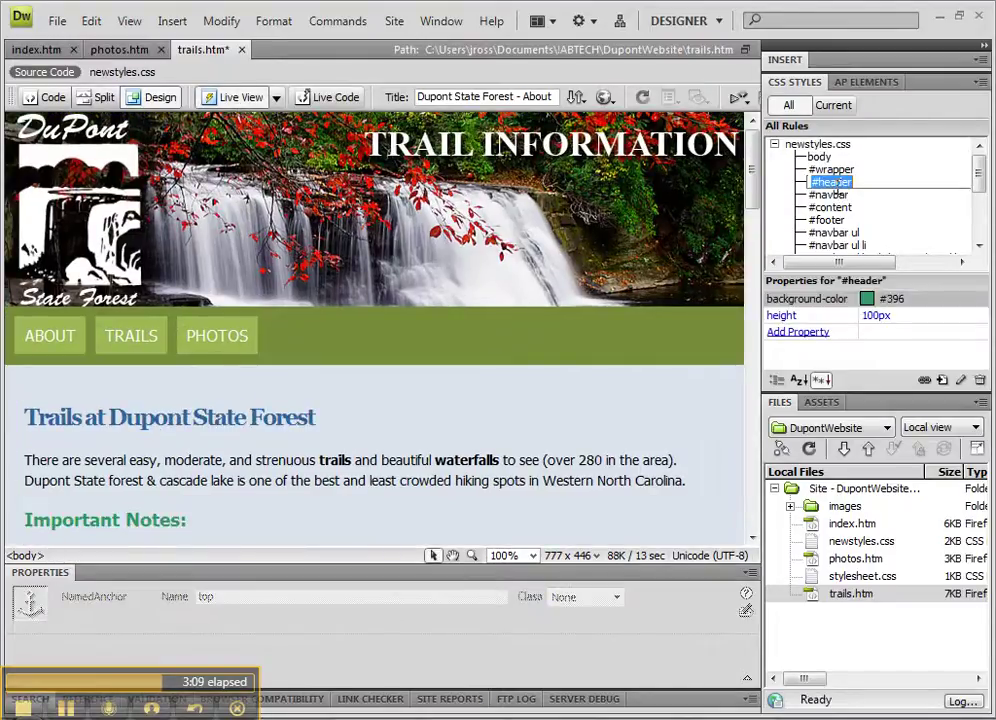
pyautogui.click(120, 49)
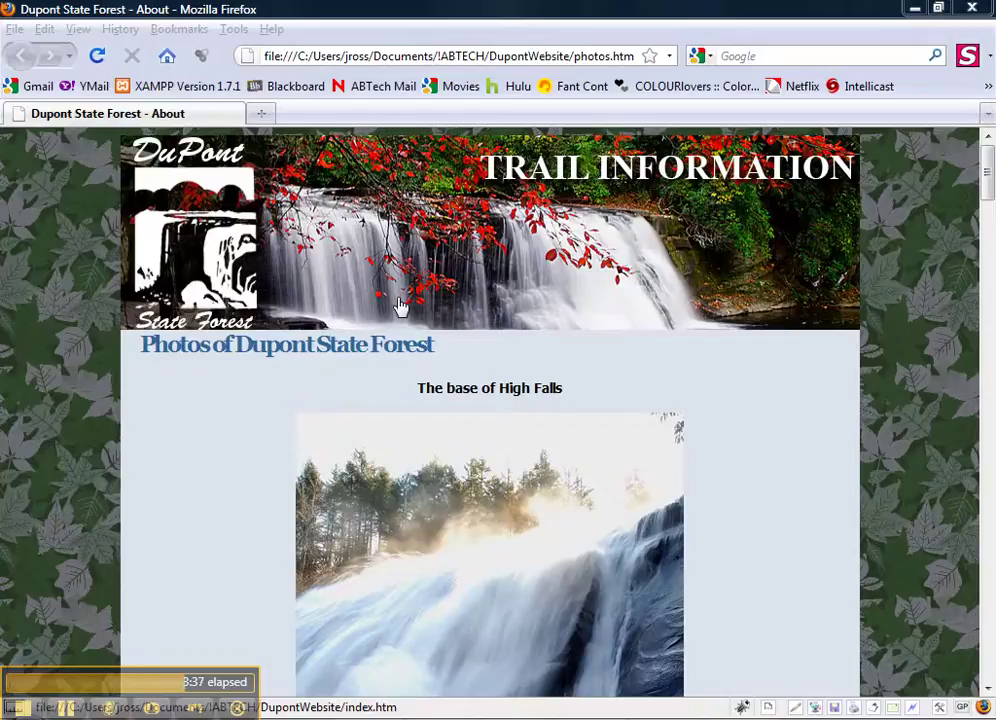
pyautogui.click(914, 8)
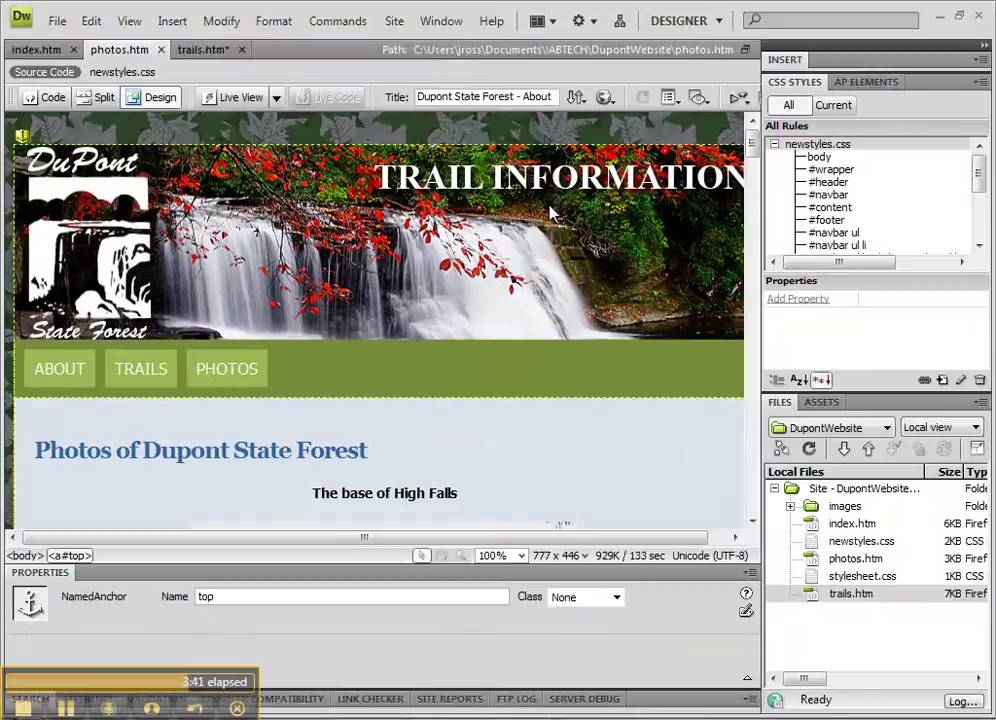
# Check the header image's height in photos.htm and set the #header rule's height to 200 px to match
pyautogui.click(830, 182)
pyautogui.click(836, 184)
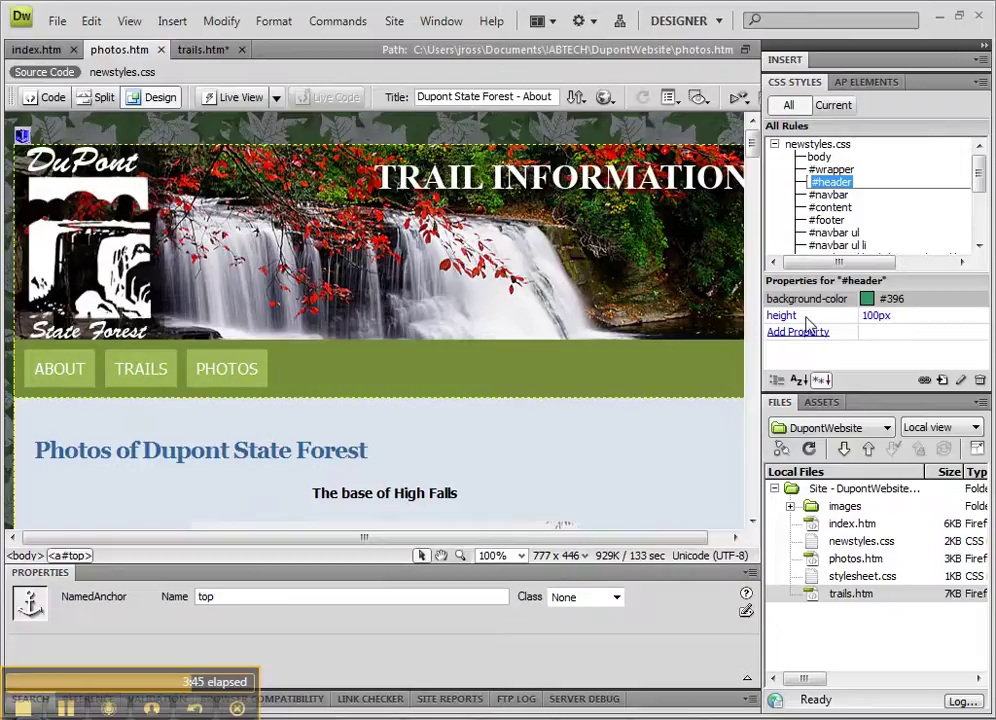
pyautogui.click(255, 188)
pyautogui.doubleClick(185, 620)
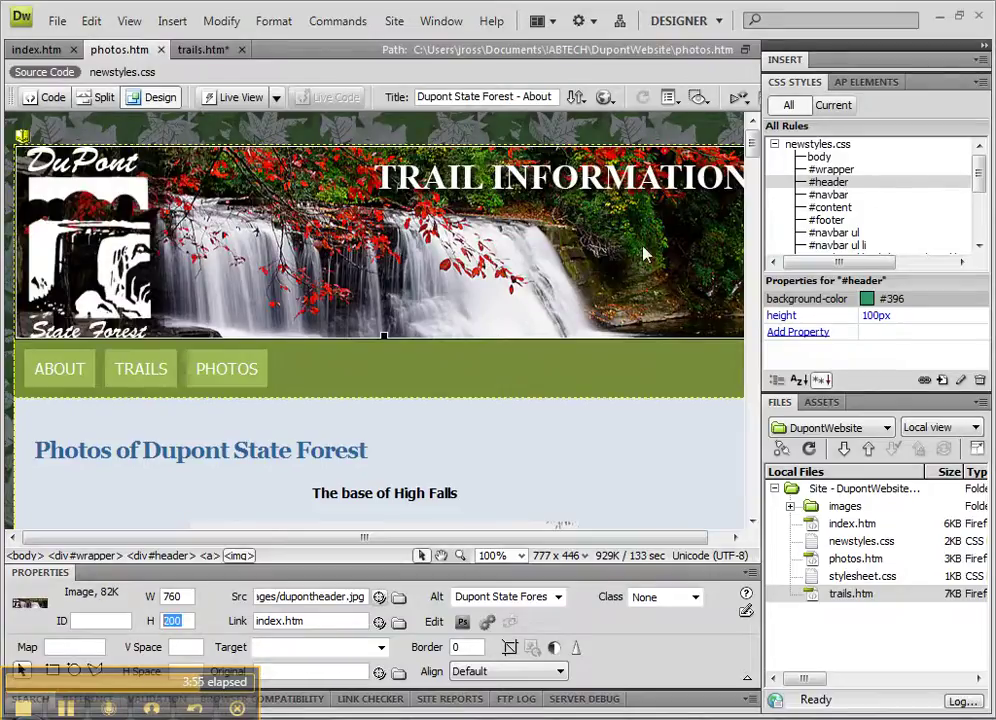
pyautogui.click(872, 316)
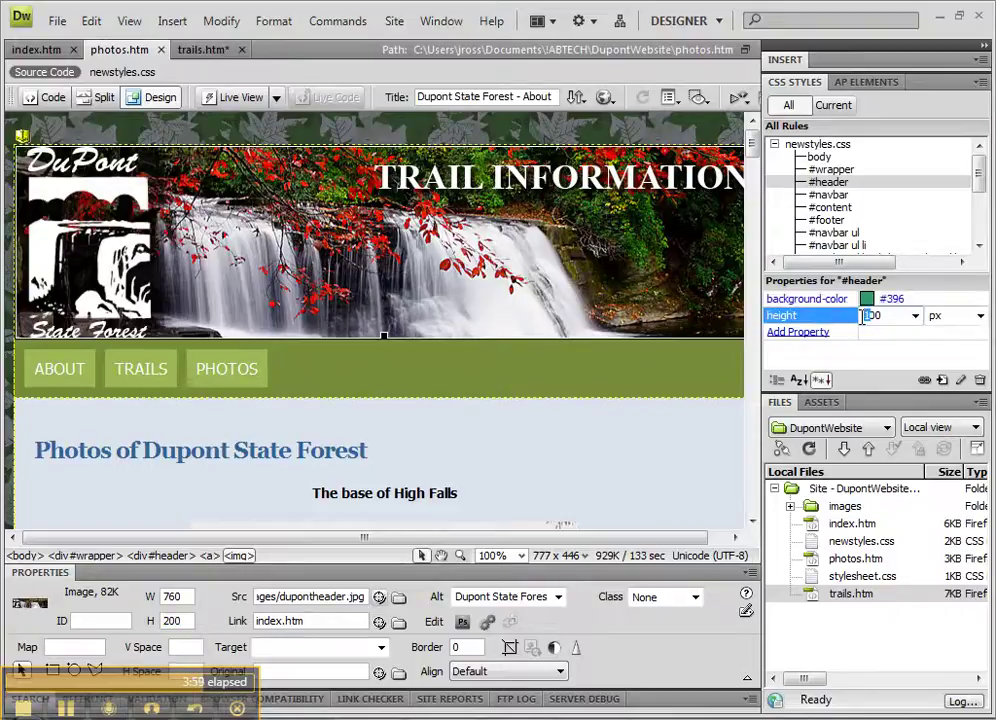
pyautogui.write('200')
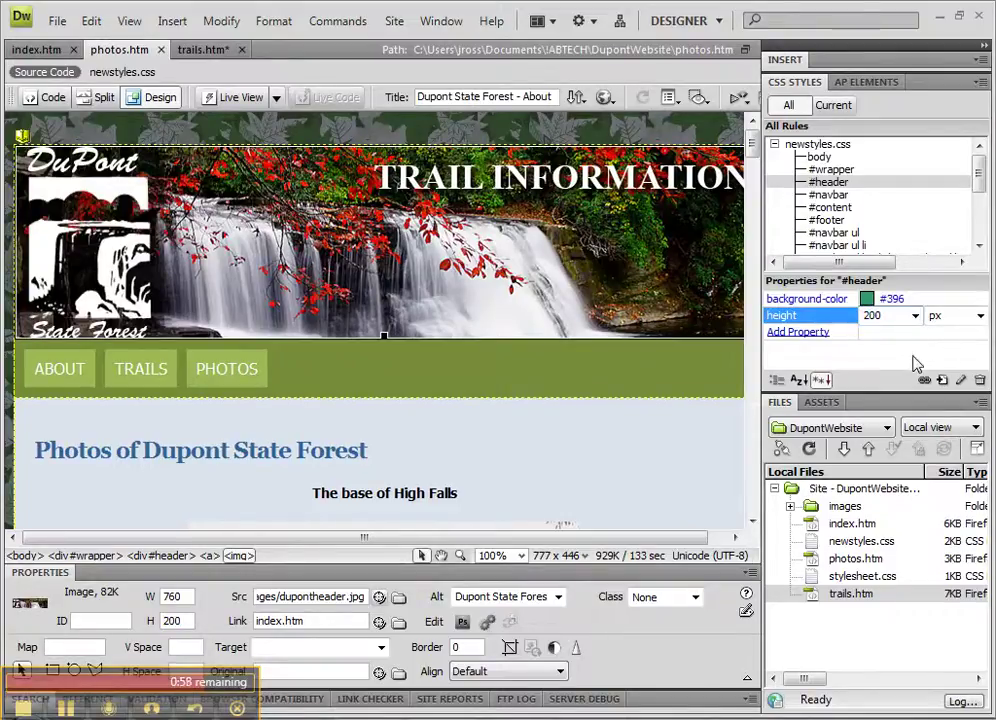
pyautogui.press('Return')
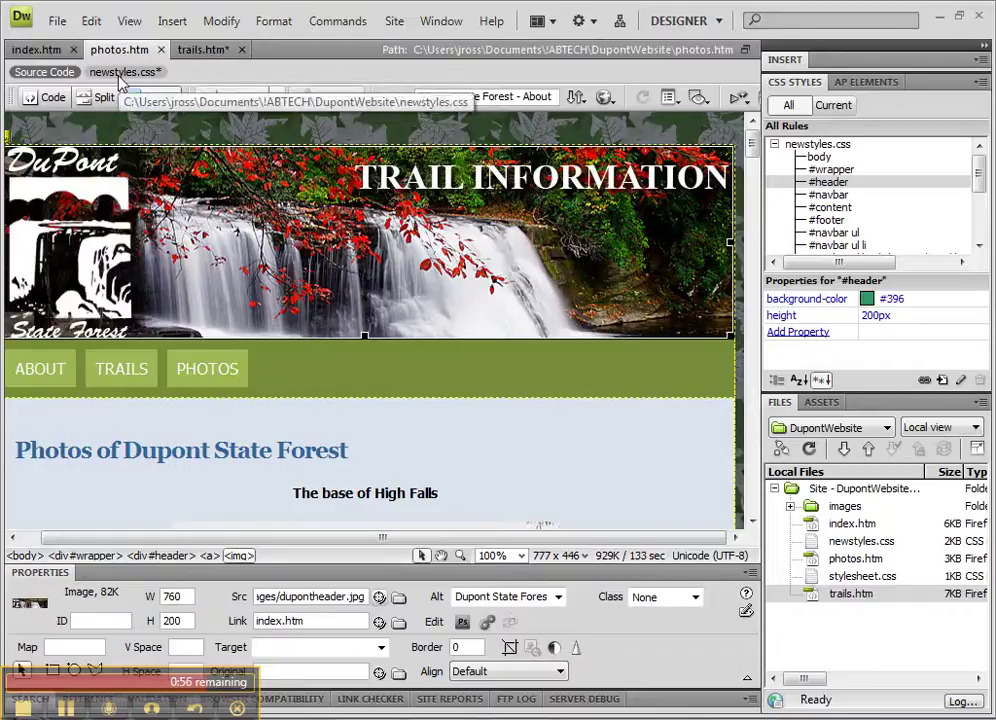
# Open the related newstyles.css stylesheet and save it
pyautogui.click(110, 71)
pyautogui.click(57, 21)
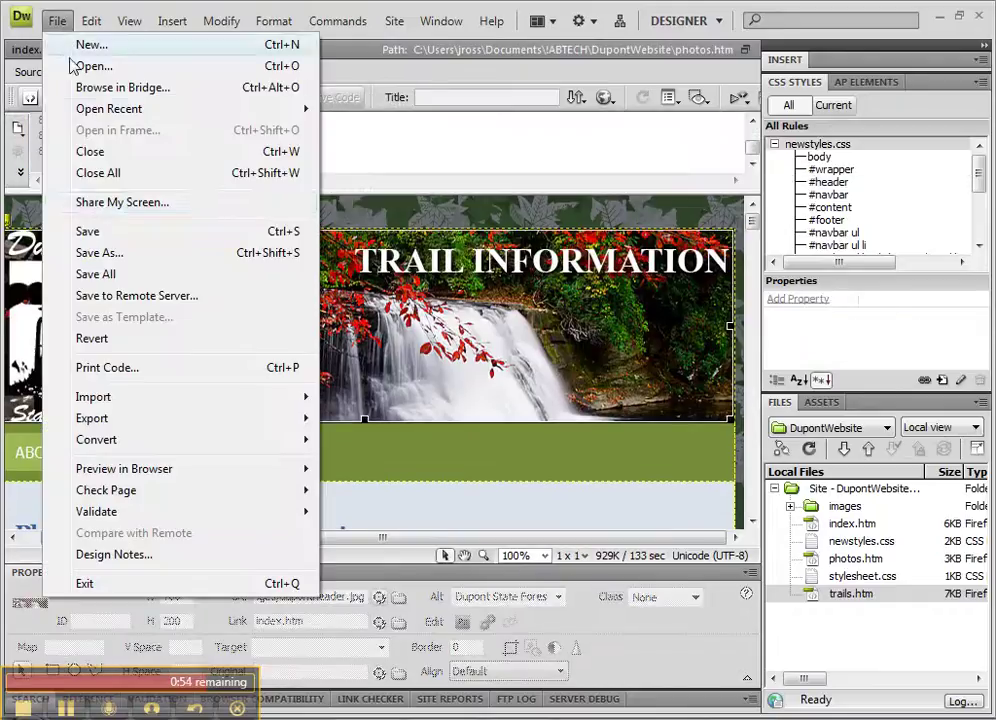
pyautogui.click(88, 232)
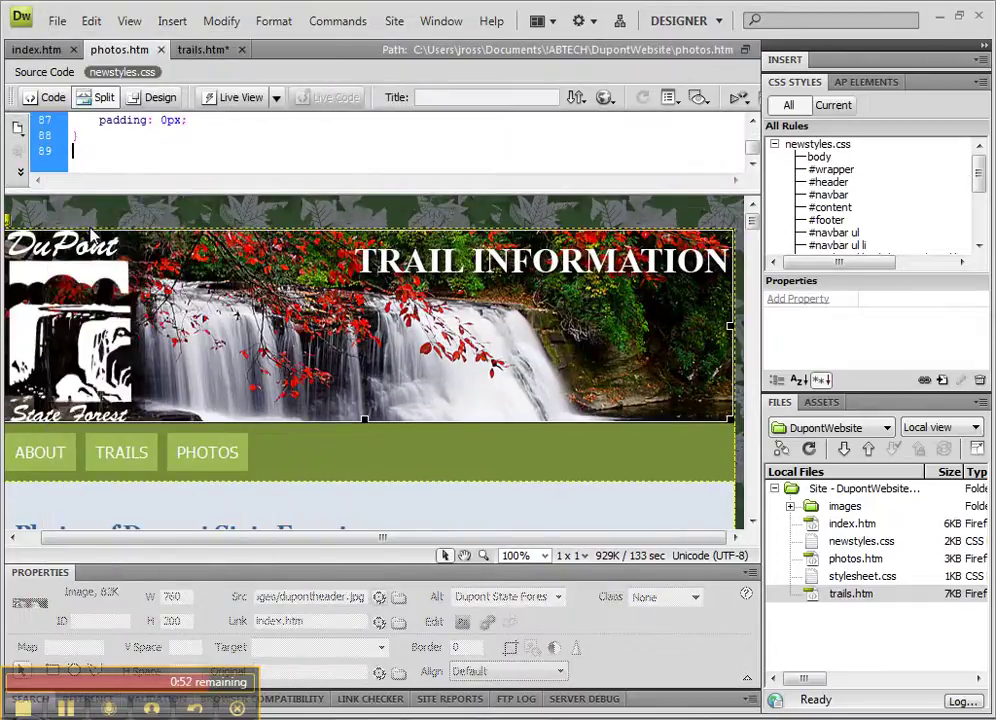
# Reload photos.htm in Firefox and test the About, Trails and Photos navigation links
pyautogui.press('F12')
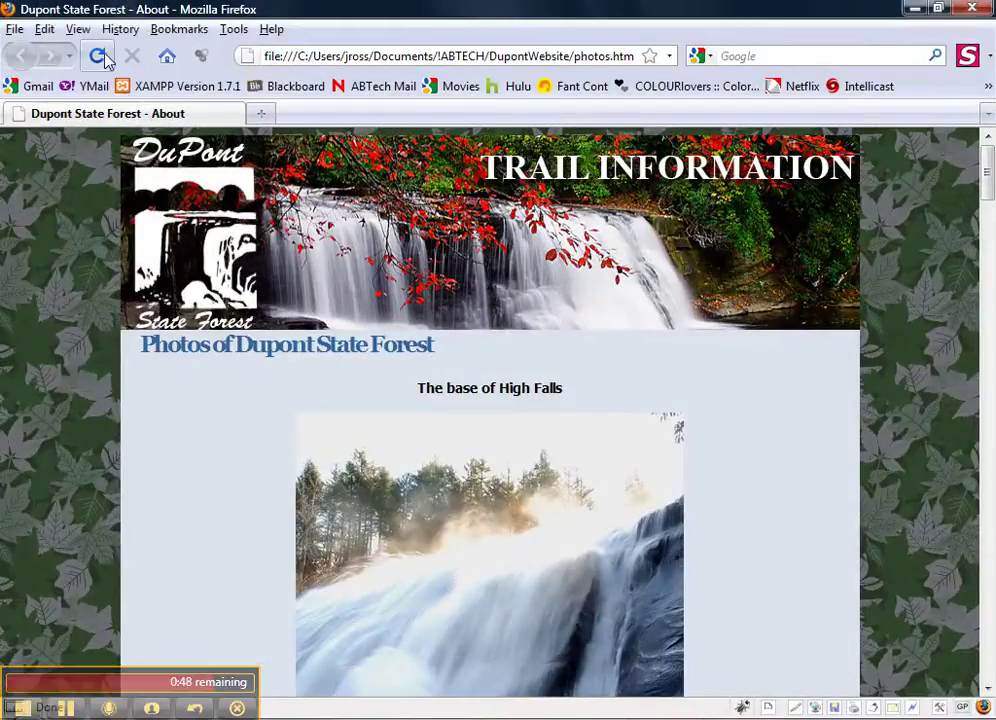
pyautogui.click(104, 60)
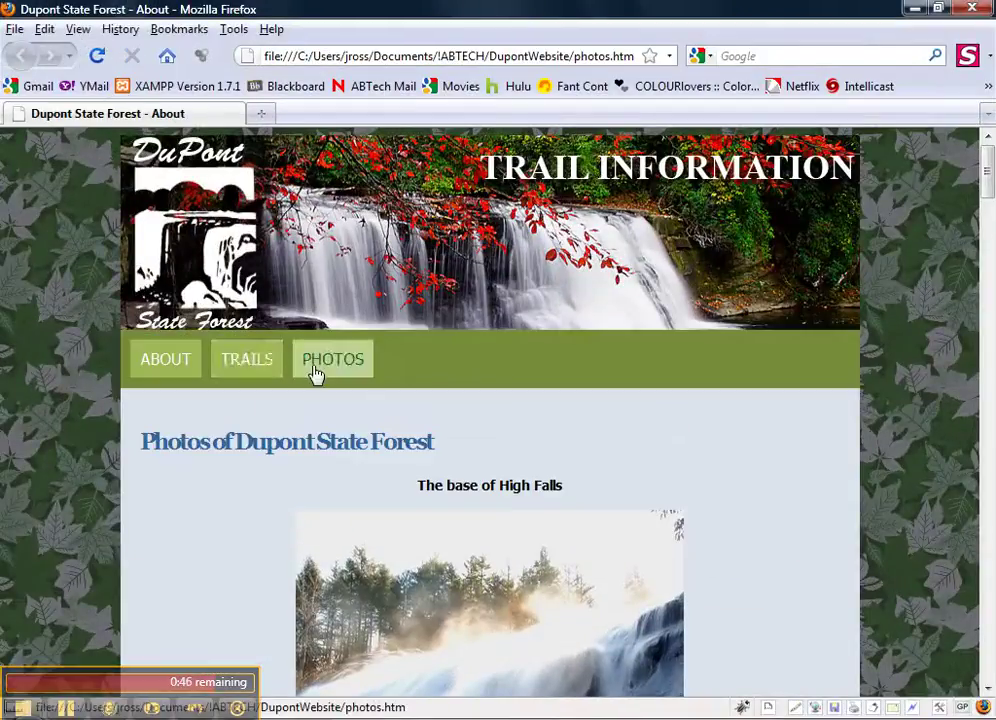
pyautogui.click(229, 363)
pyautogui.click(178, 368)
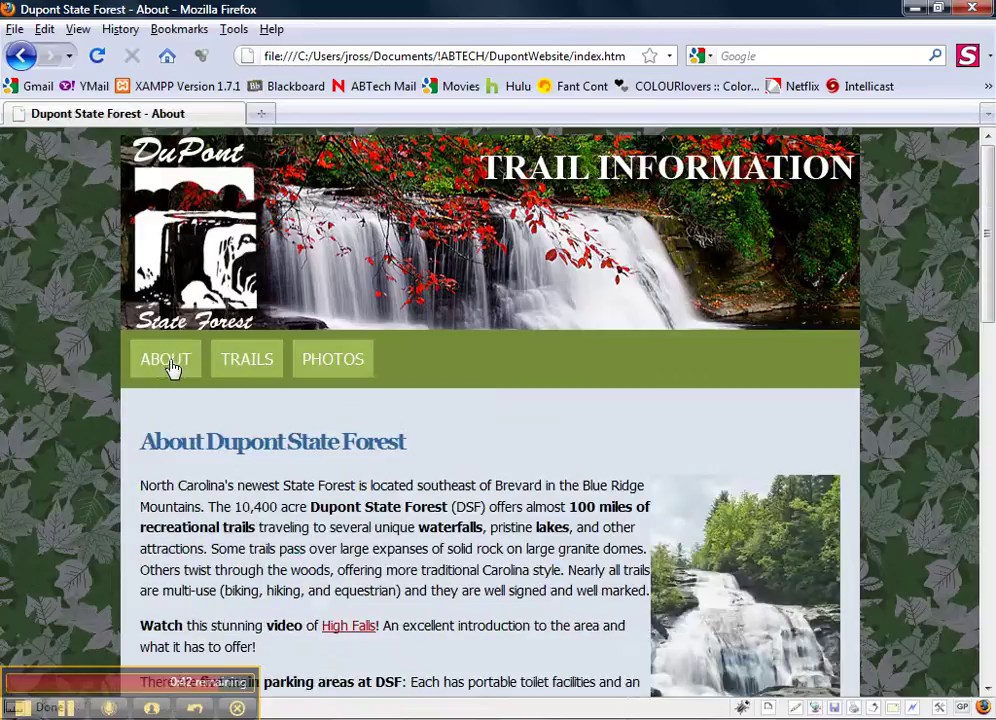
pyautogui.click(251, 367)
pyautogui.click(341, 370)
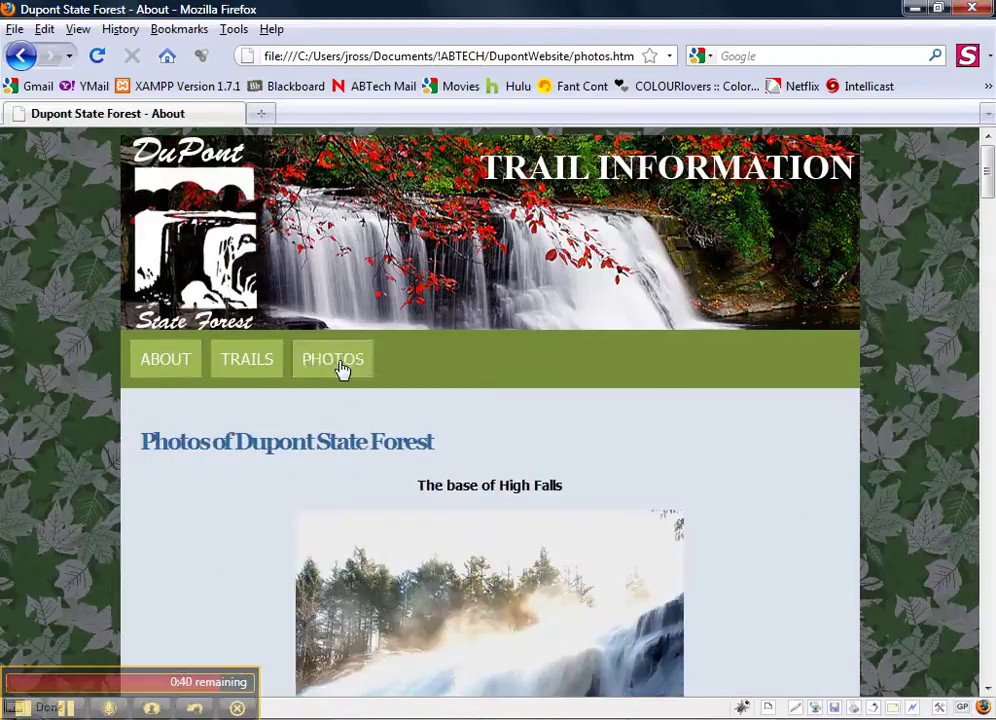
pyautogui.click(256, 364)
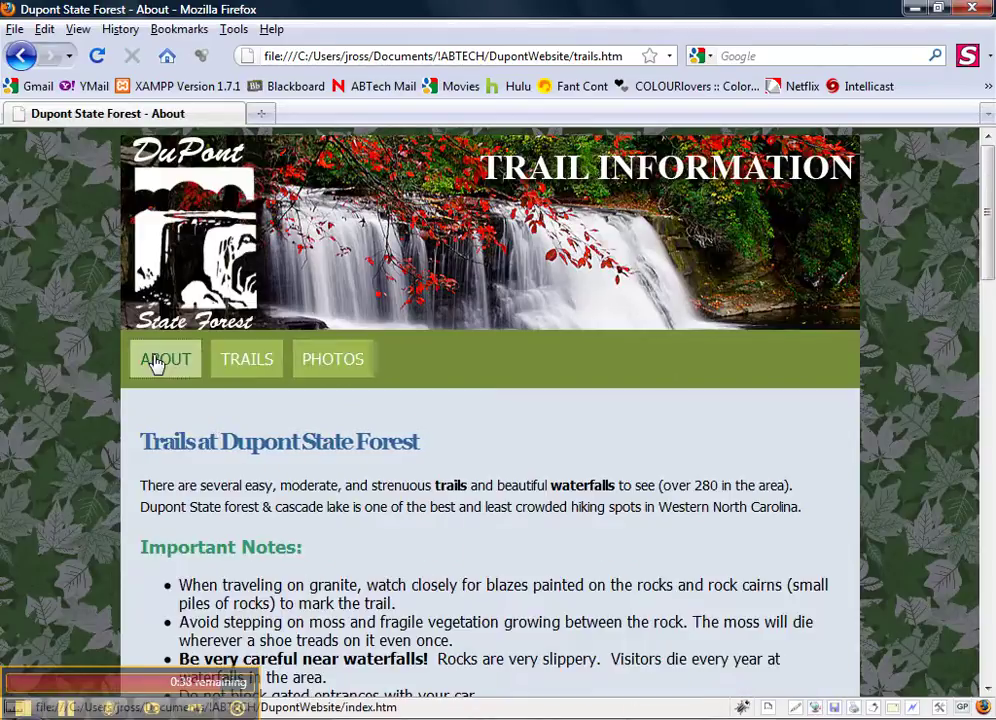
pyautogui.click(160, 360)
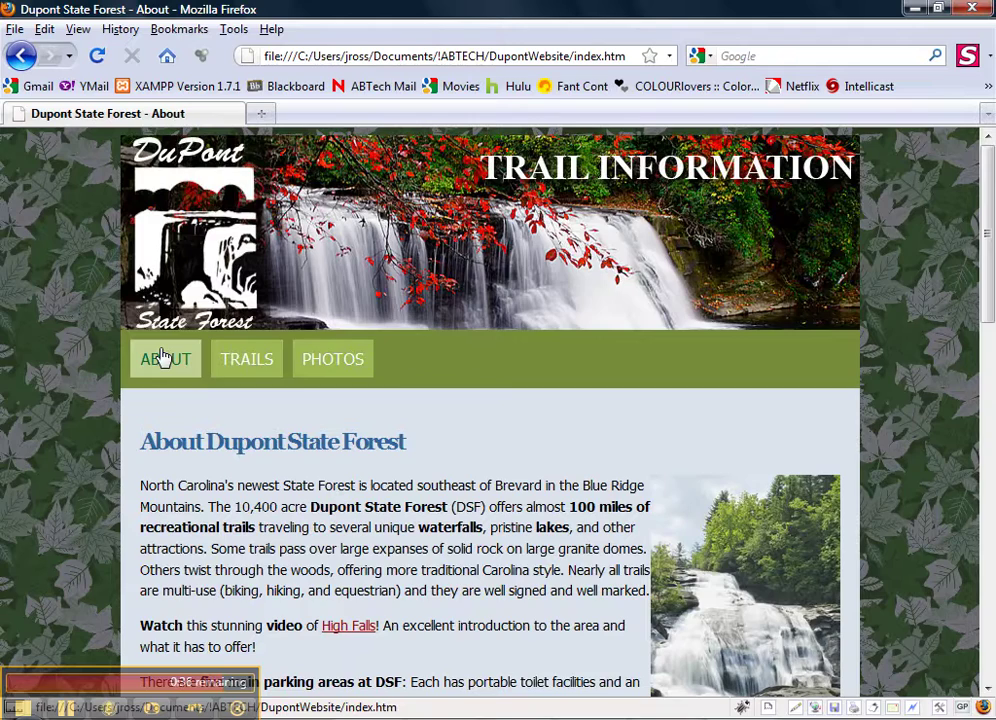
# Test the Go to Top link in the footer of the About page
pyautogui.middleClick(429, 292)
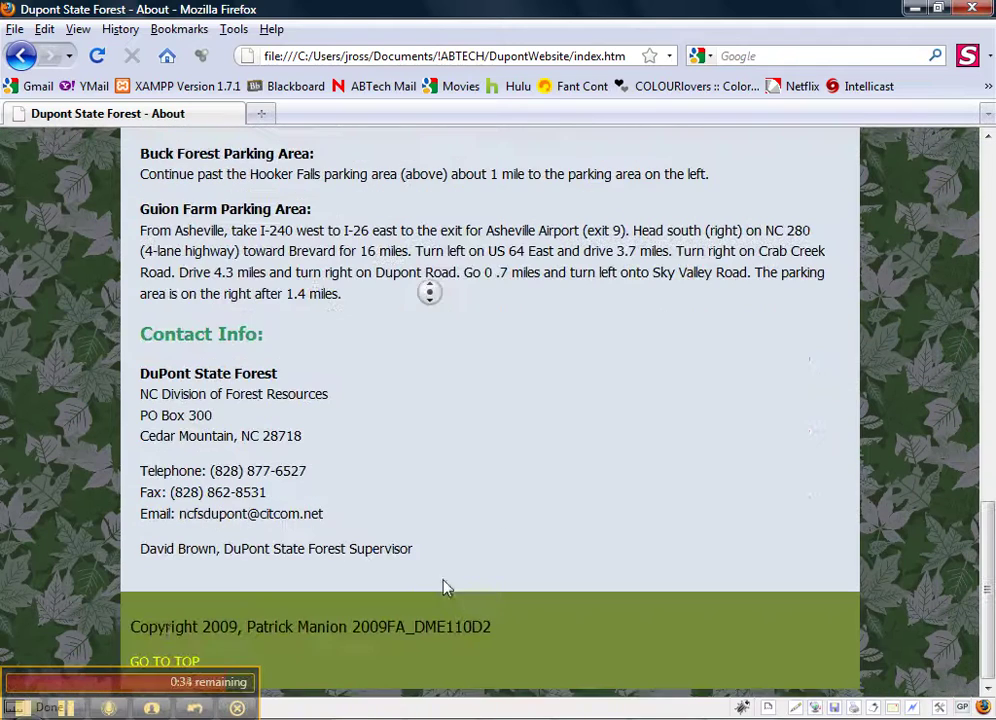
pyautogui.click(136, 660)
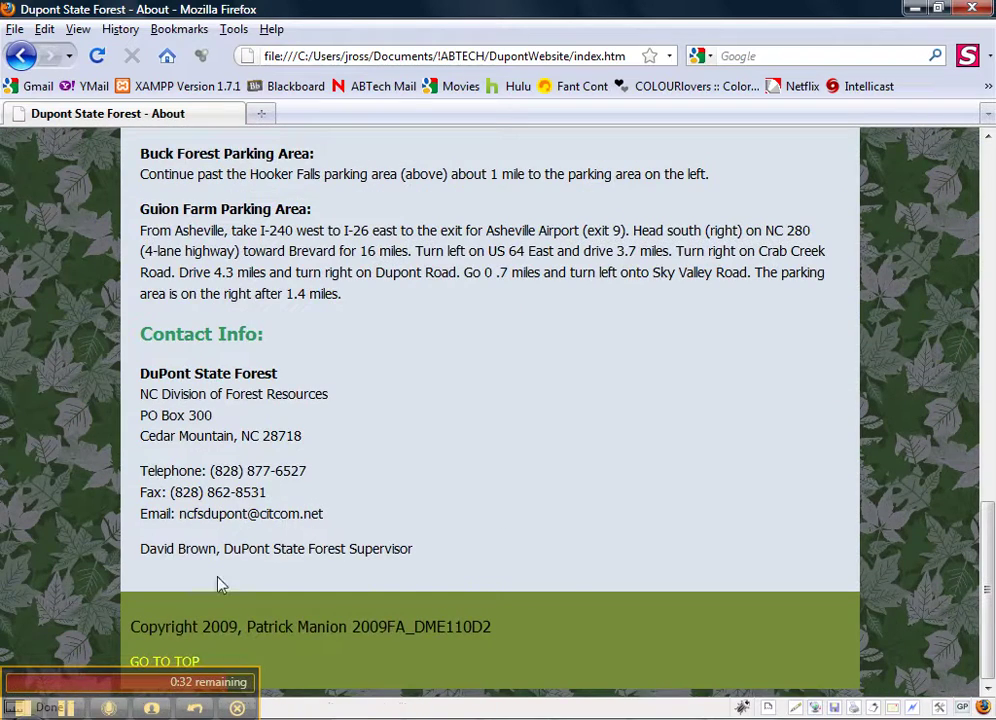
pyautogui.click(197, 659)
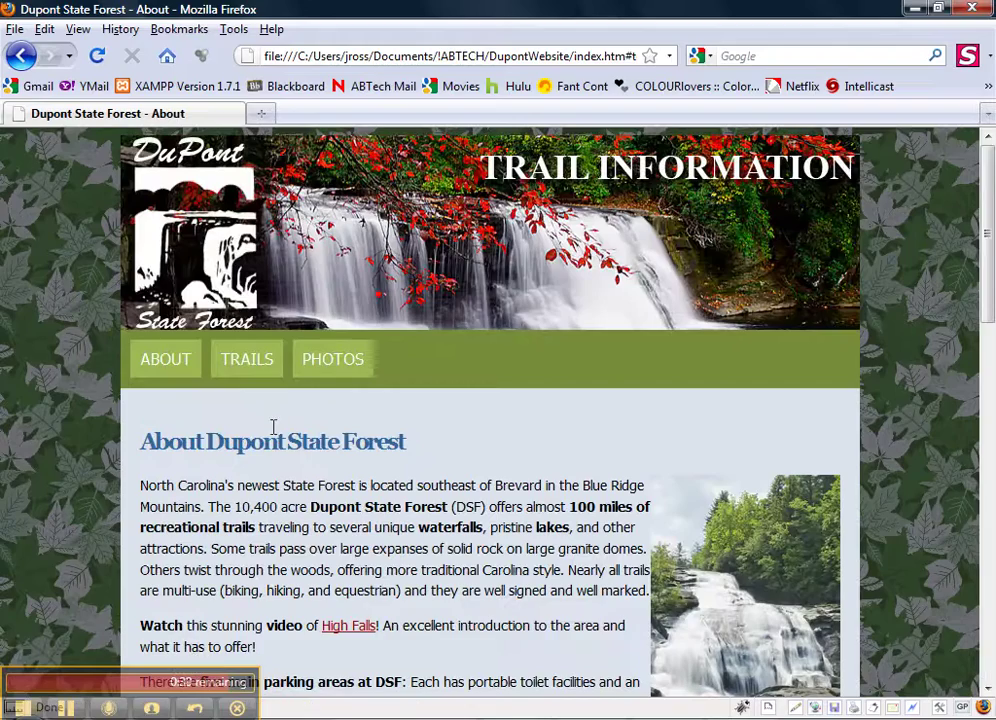
# Open the Trails and Photos pages in the browser and look through the photos before returning to the page header
pyautogui.click(262, 364)
pyautogui.click(358, 366)
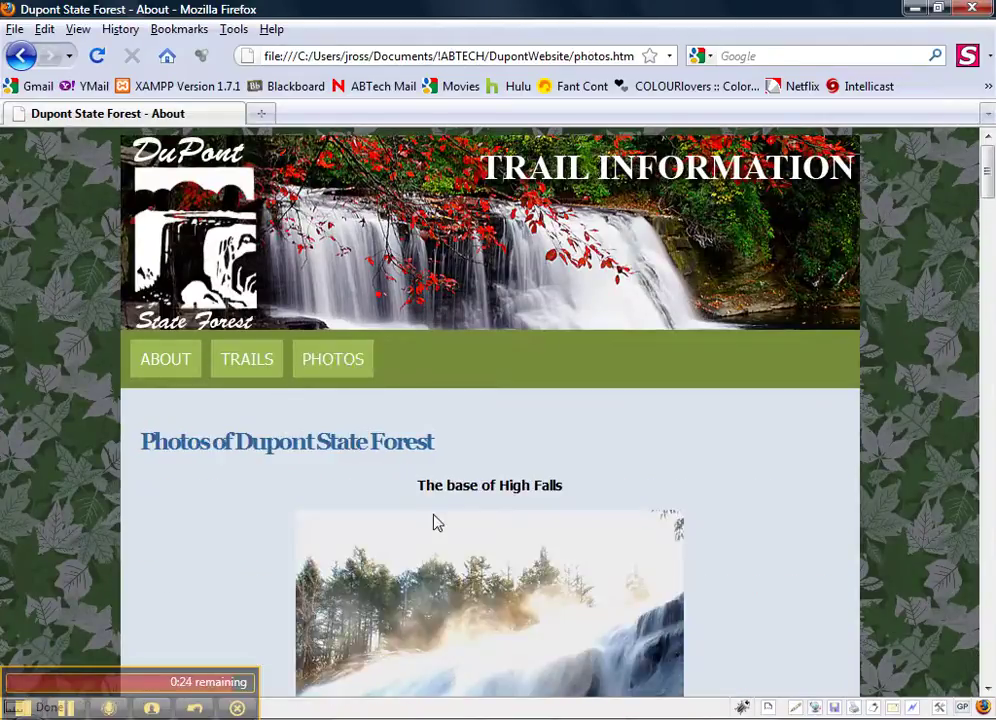
pyautogui.scroll(-5, 437, 522)
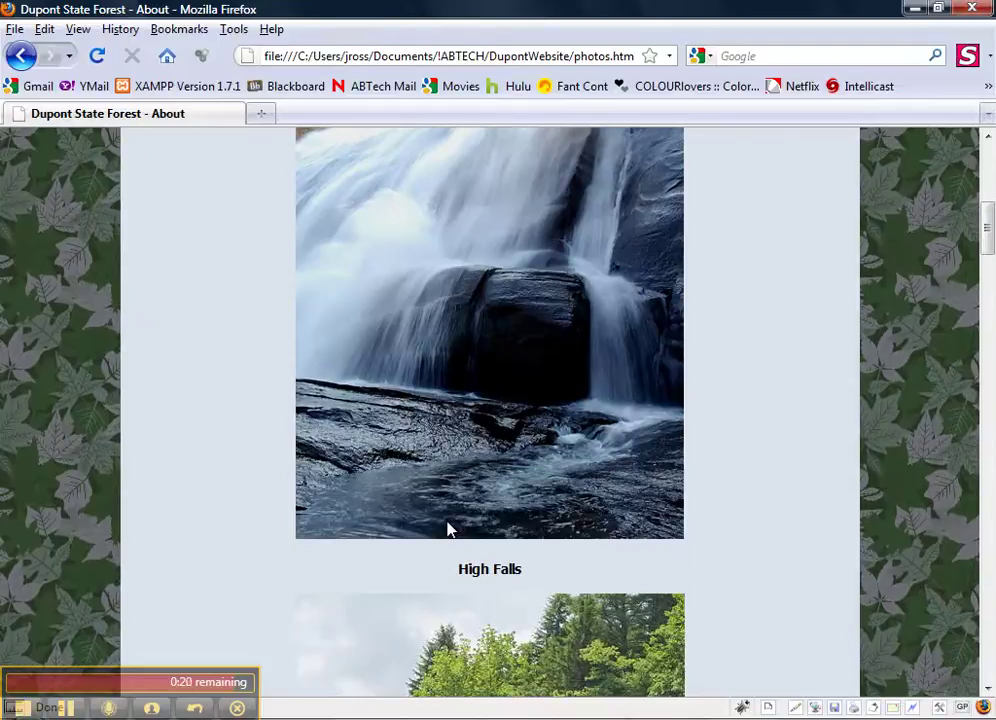
pyautogui.moveTo(987, 222); pyautogui.dragTo(987, 150)
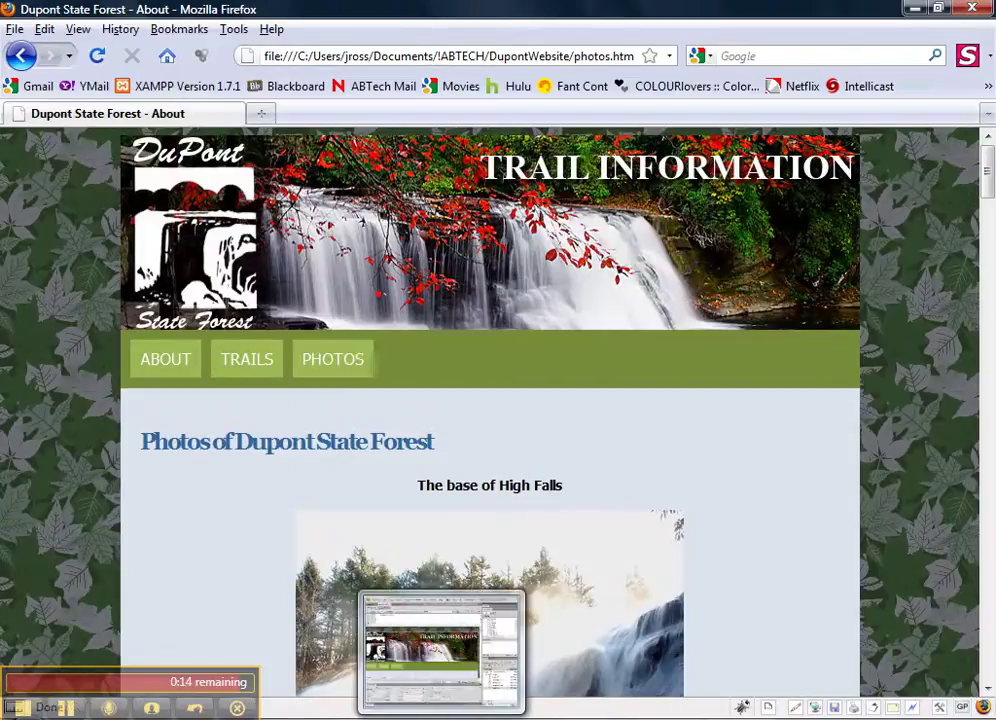
# Switch back to Dreamweaver, show the photos.htm source in Code view and select the Photos list item in the navbar
pyautogui.click(445, 645)
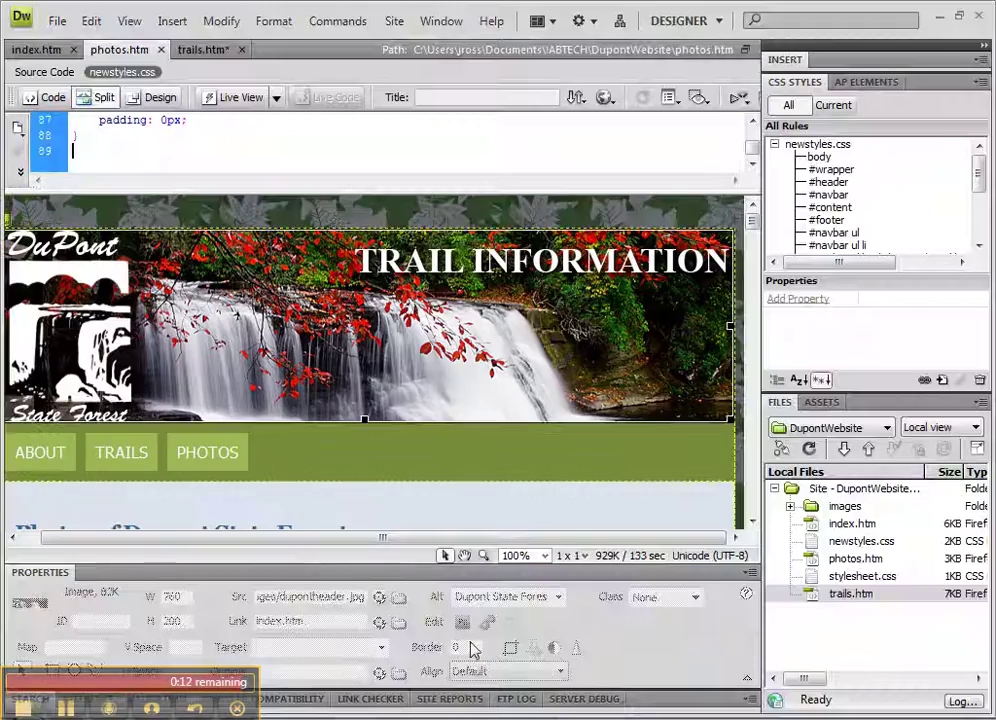
pyautogui.click(47, 97)
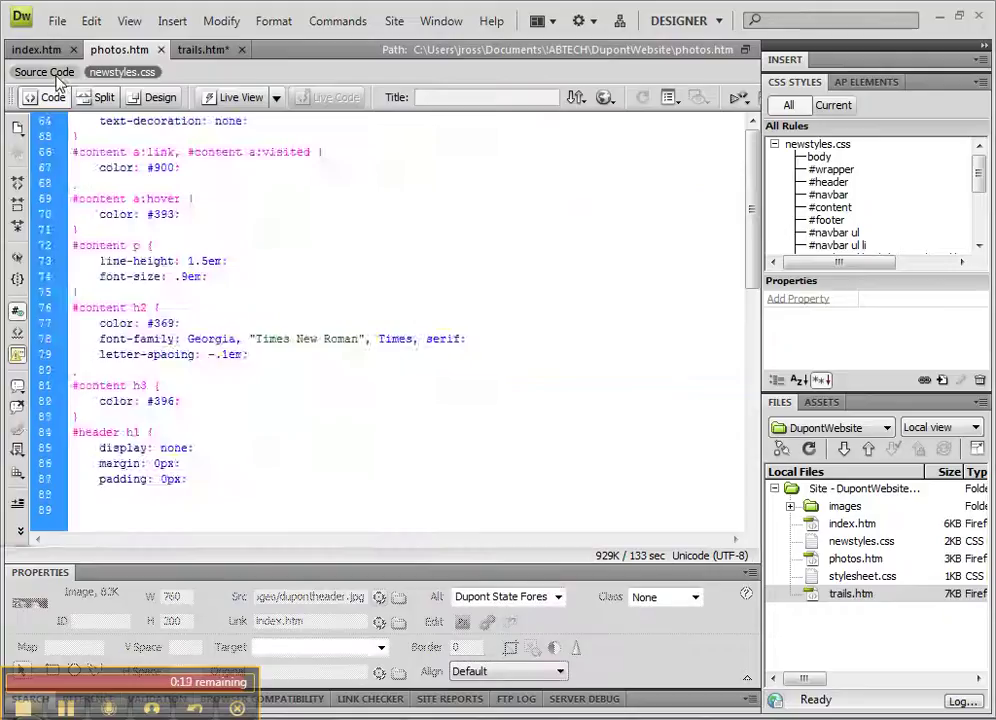
pyautogui.click(44, 72)
pyautogui.click(165, 369)
pyautogui.moveTo(389, 462); pyautogui.dragTo(118, 462)
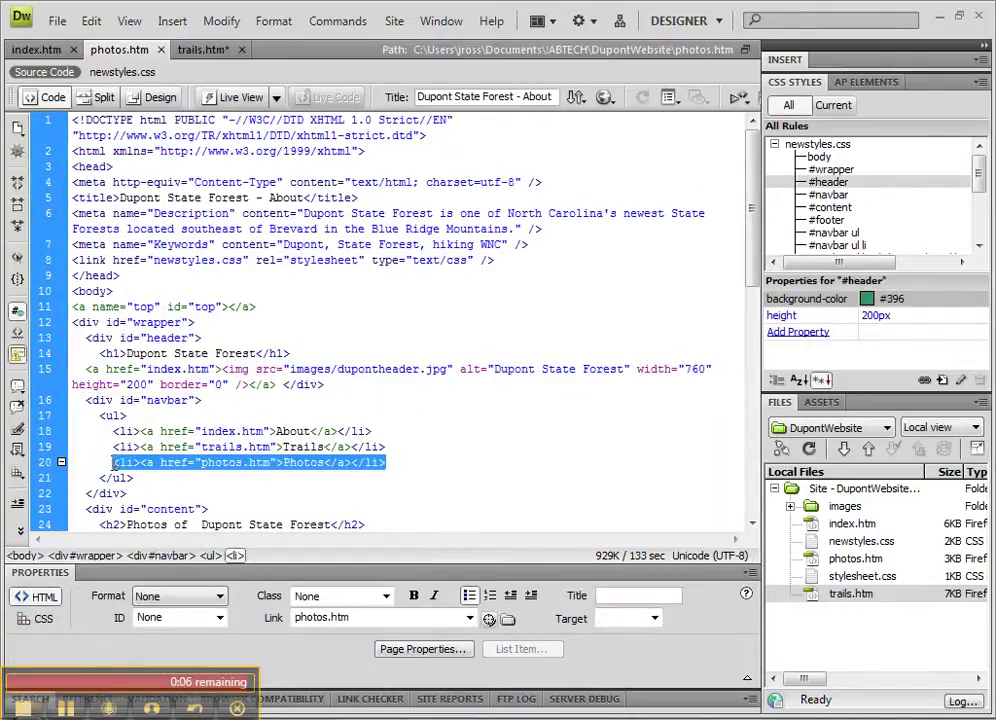